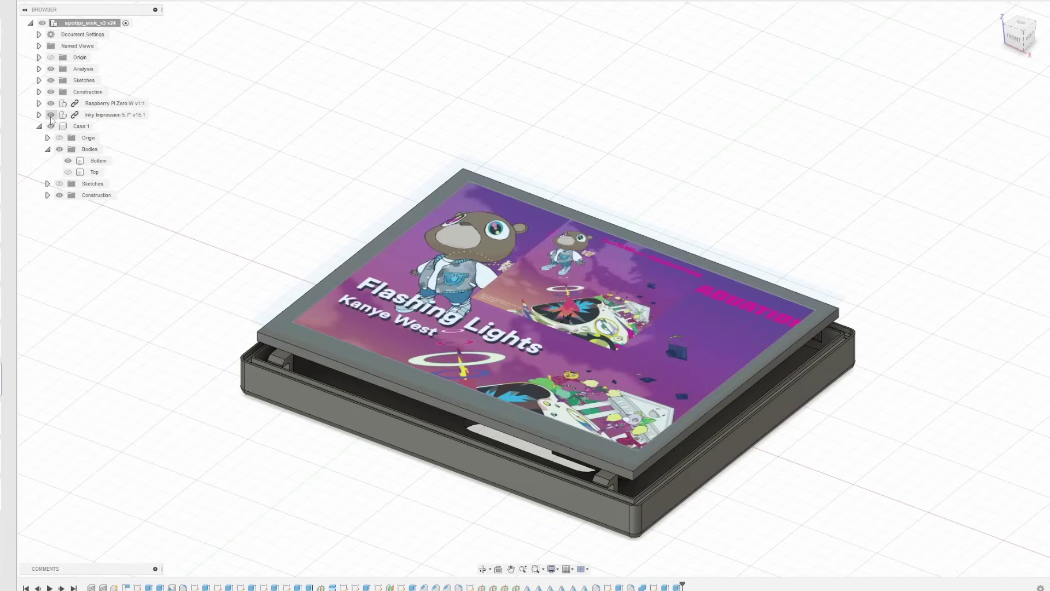
Show the Top body and orbit to a diagonal view of the case's underside.
click(69, 172)
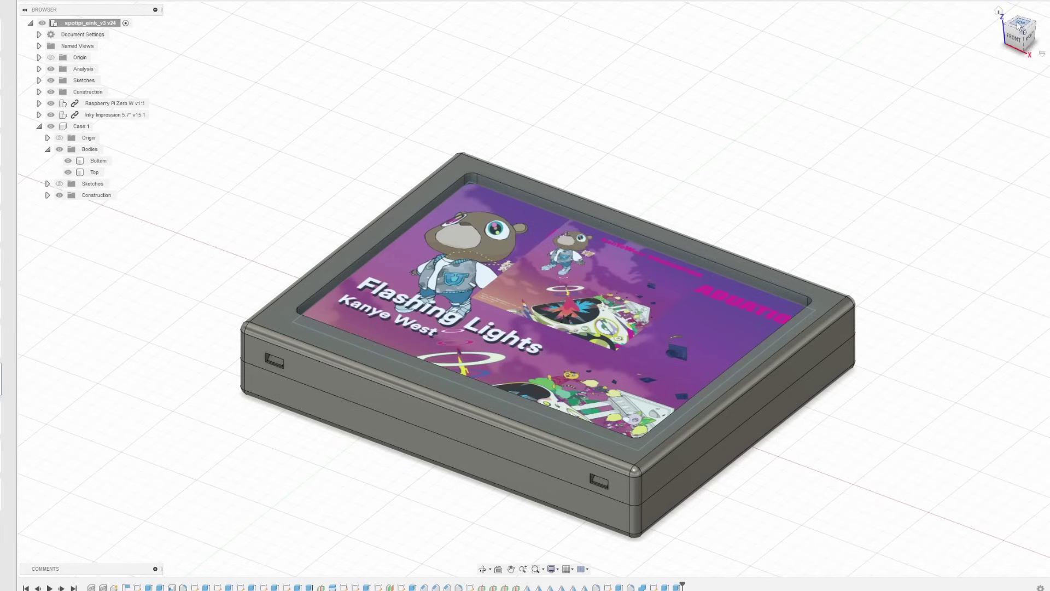
shift+middle_drag(533, 410, 534, 164)
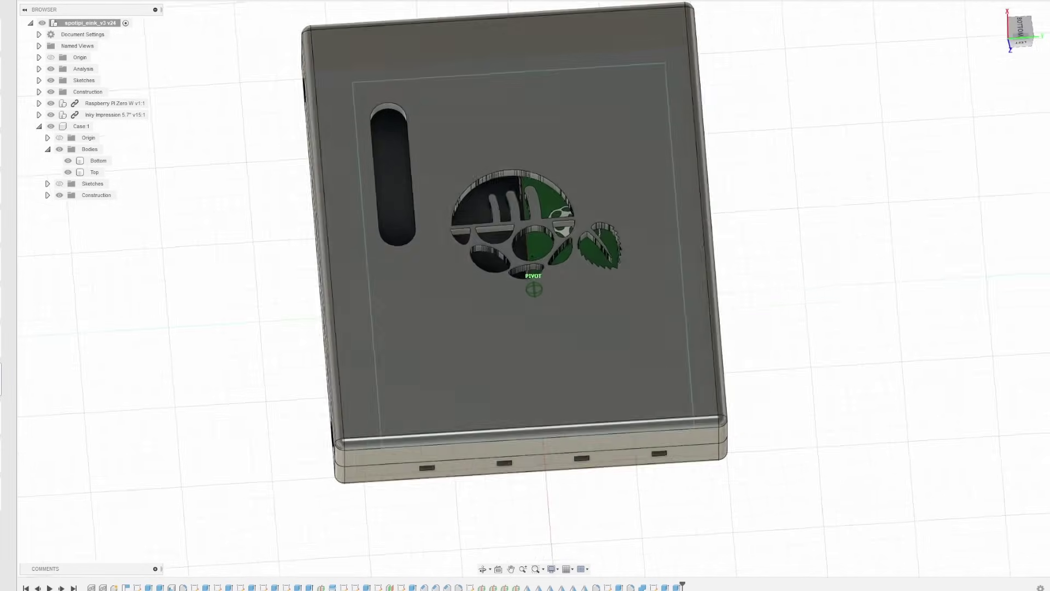
mouse_move(534, 289)
shift+middle_down()
mouse_move(519, 286)
mouse_move(531, 410)
shift+middle_up()
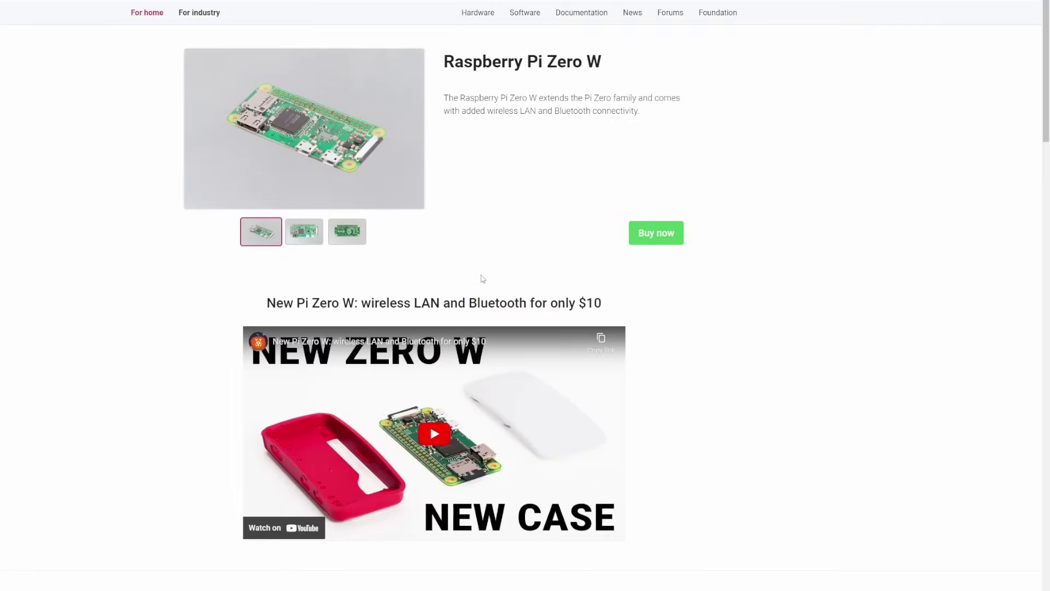
scroll(482, 281, down, 3)
scroll(482, 281, down, 3)
scroll(482, 282, down, 2)
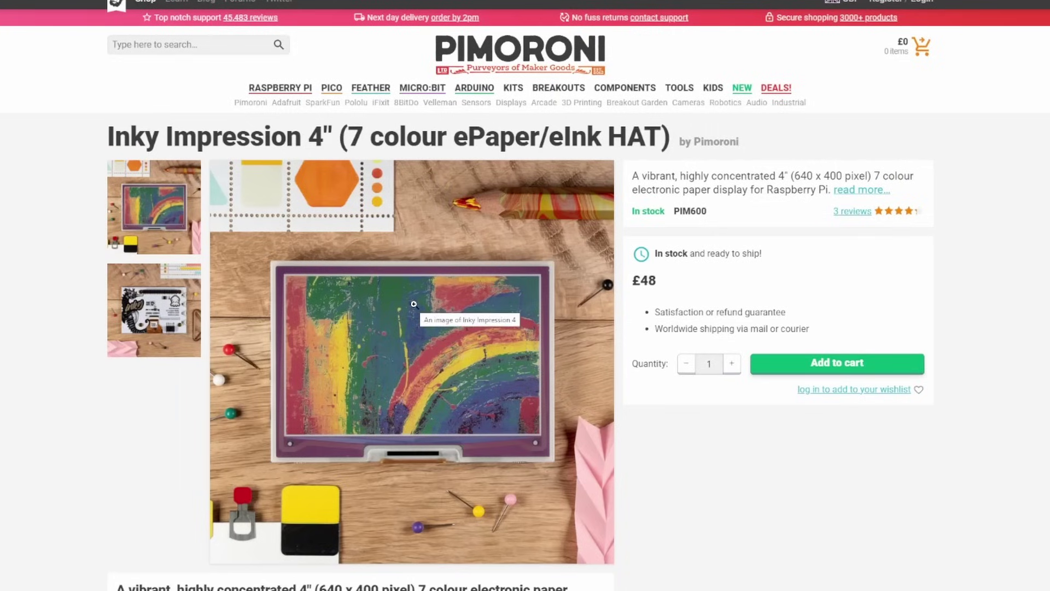
scroll(413, 305, down, 2)
scroll(414, 304, down, 1)
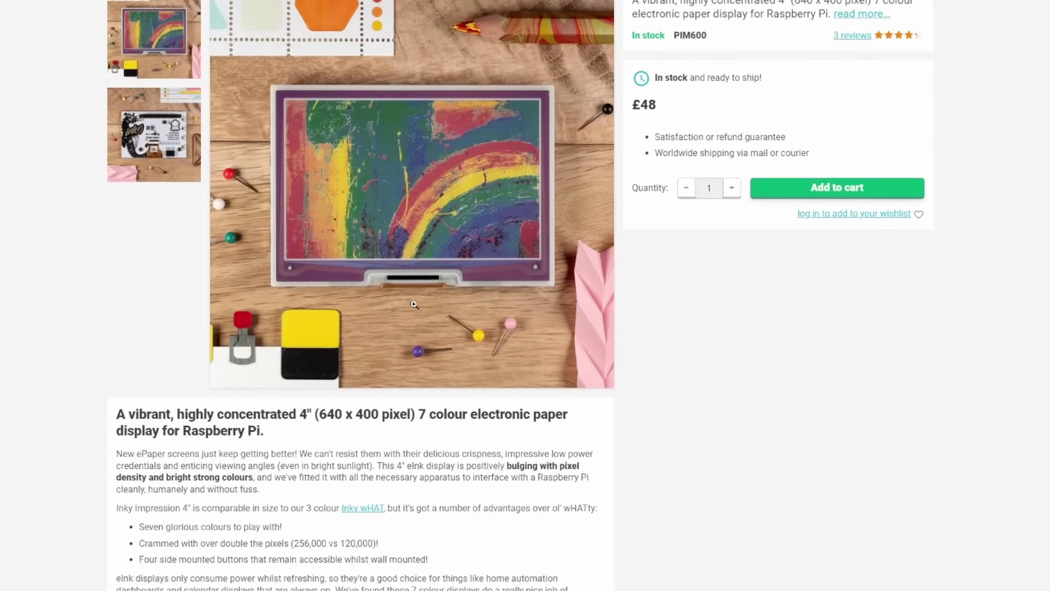
scroll(414, 305, down, 1)
Enlarge the Inky Impression 4" ePaper HAT product photo, then close it.
click(408, 231)
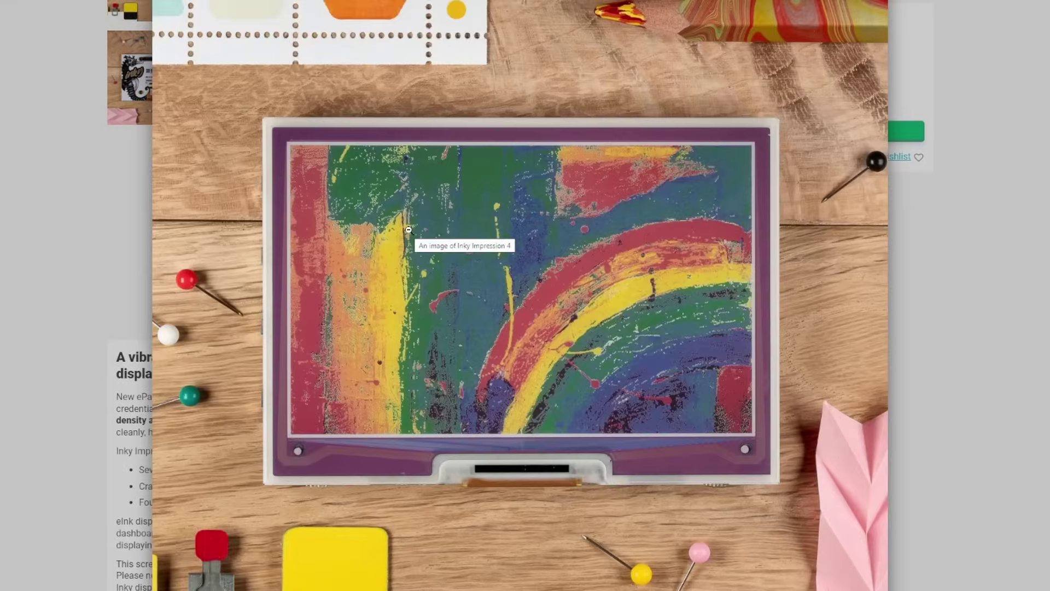
click(904, 258)
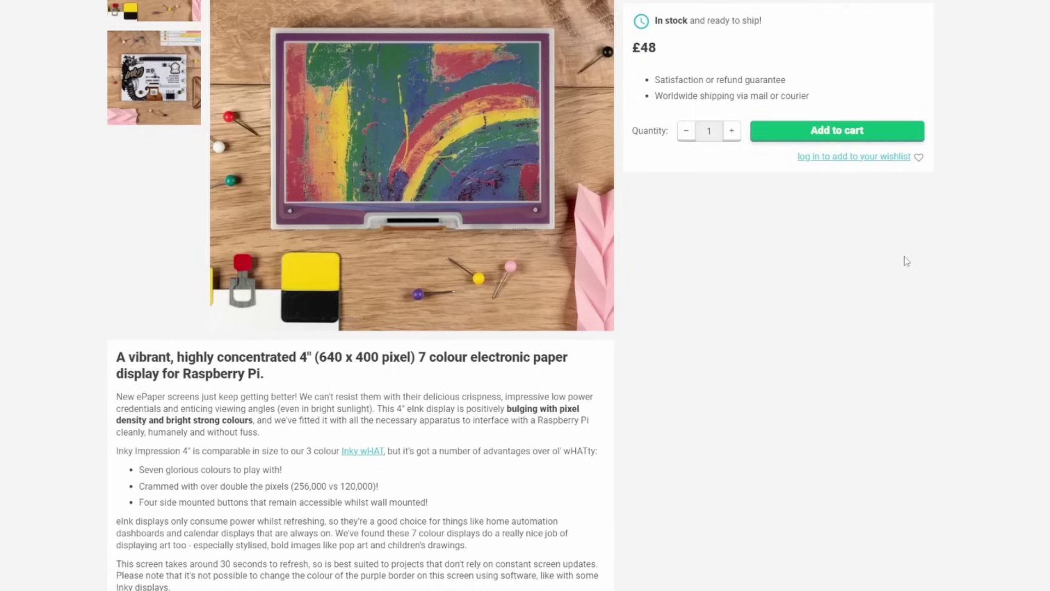
scroll(904, 258, down, 3)
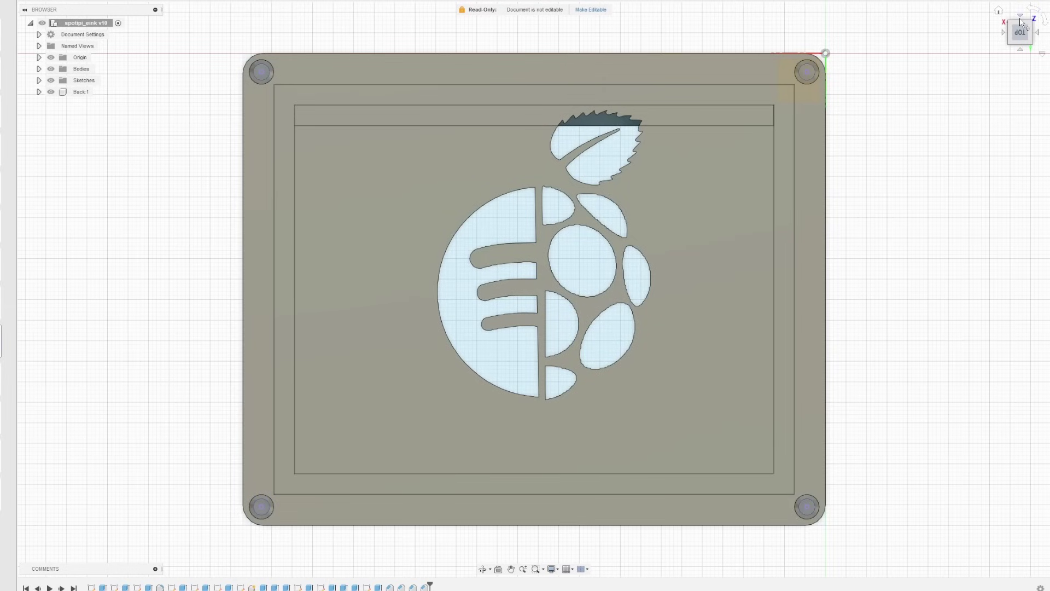
View the old back plate from Front, Bottom, Right and Top, then orbit to an oblique view.
click(1021, 25)
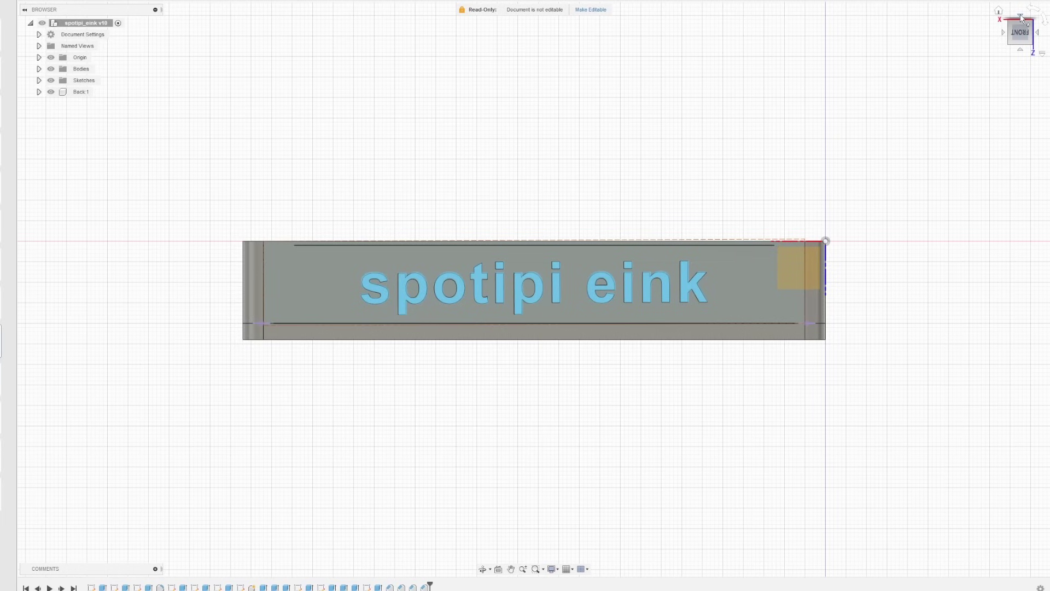
click(1019, 18)
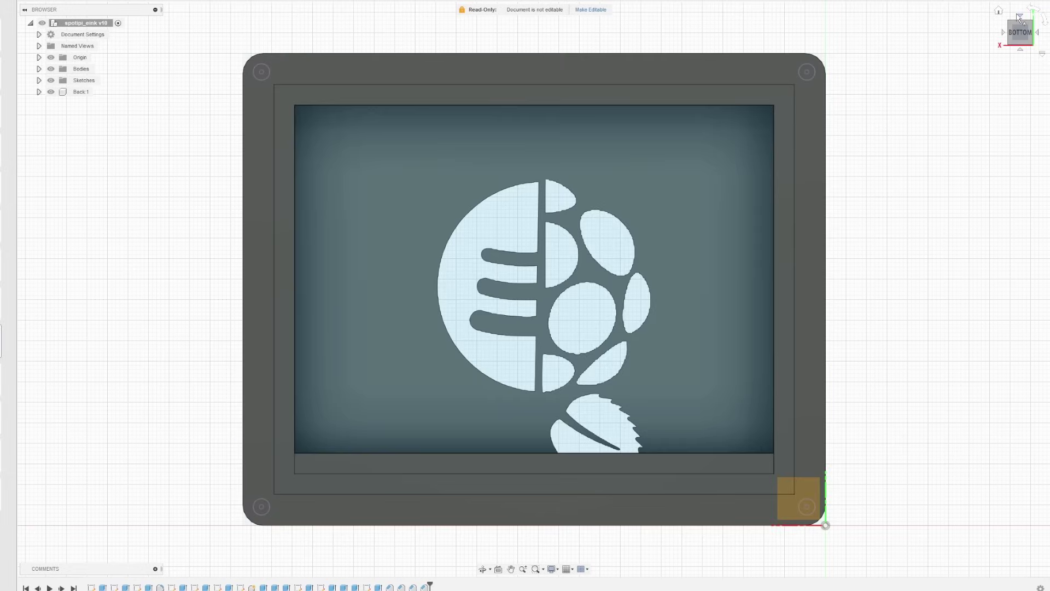
click(1032, 12)
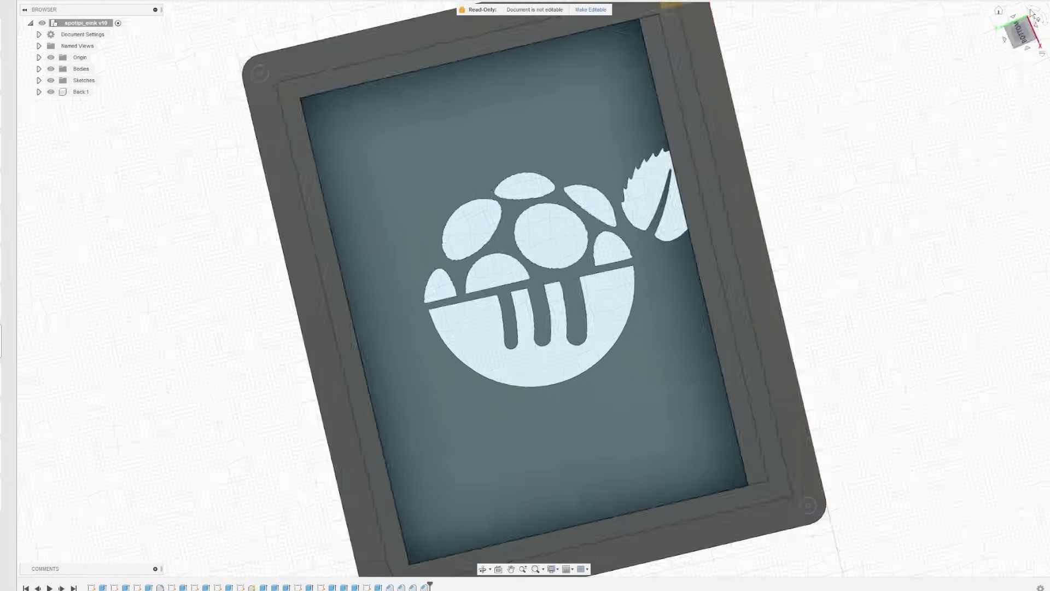
click(1040, 38)
click(1039, 34)
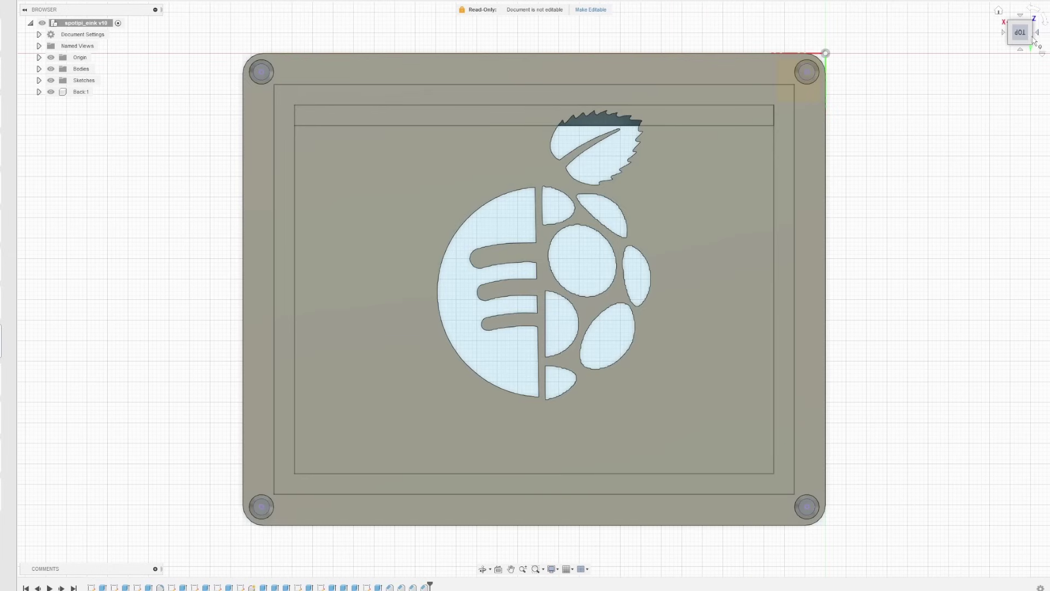
shift+middle_drag(534, 164, 533, 289)
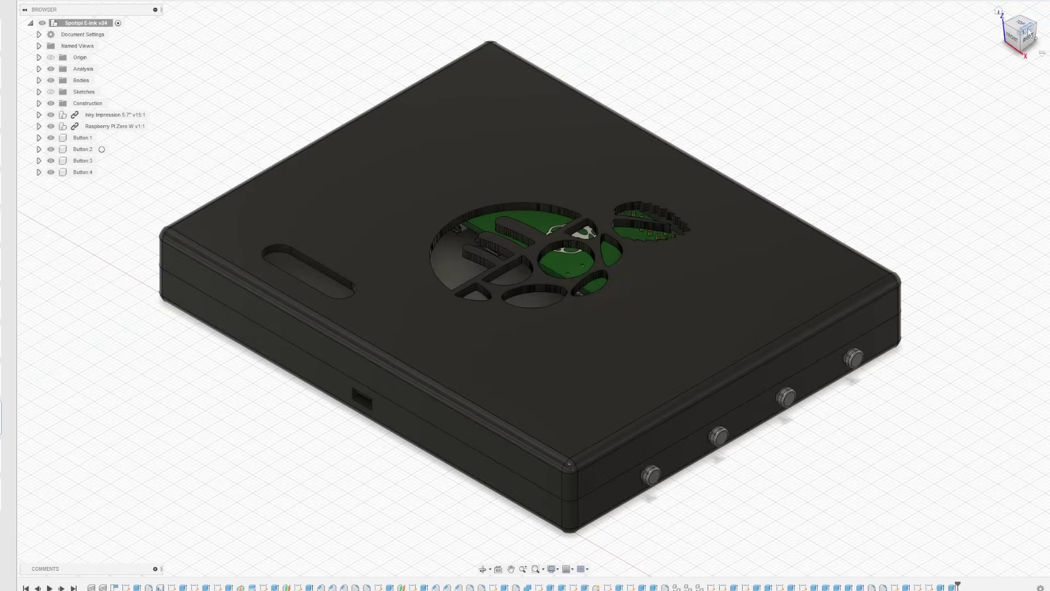
Orbit to face the screen artwork and hide the Raspberry Pi Zero W component.
shift+middle_drag(533, 279, 534, 492)
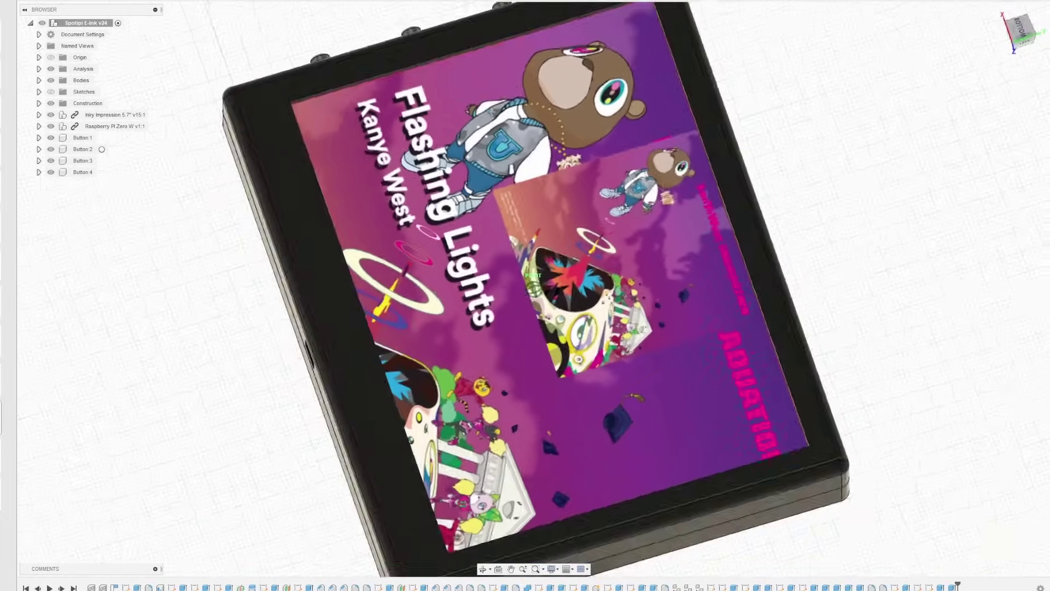
shift+middle_drag(533, 279, 616, 246)
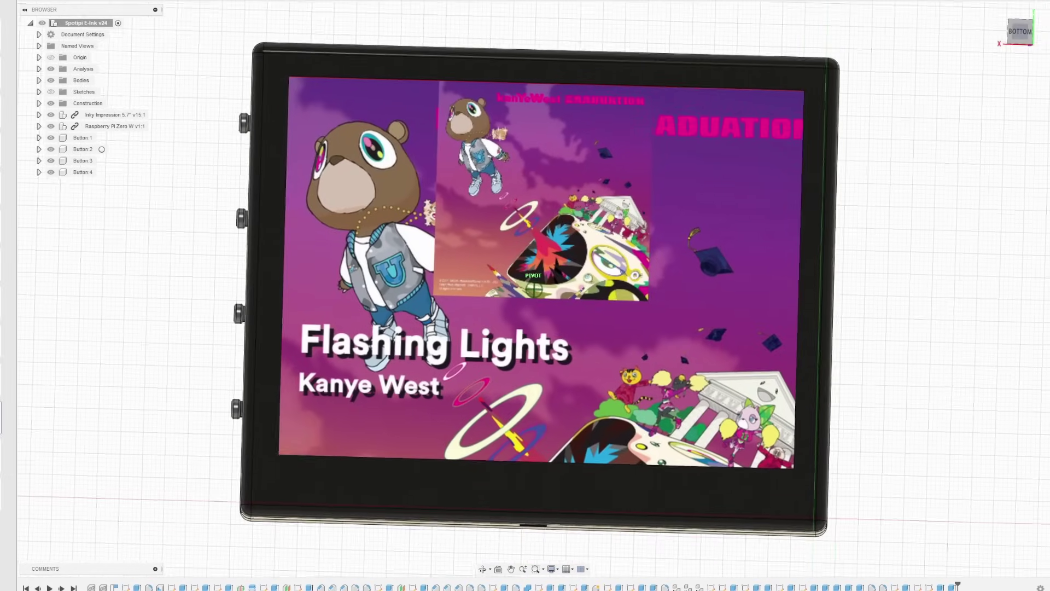
shift+middle_drag(533, 279, 542, 271)
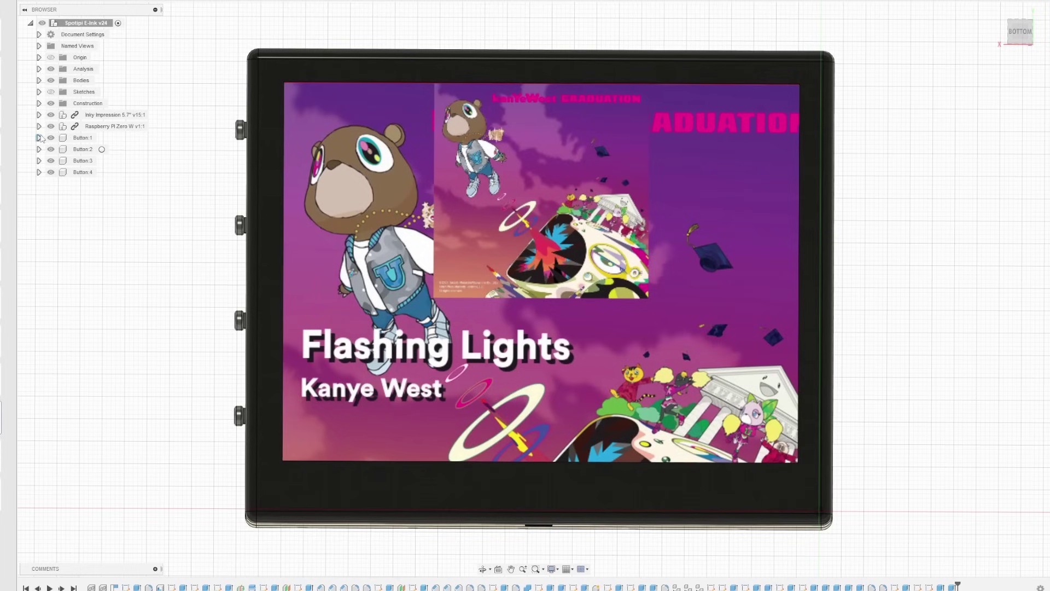
click(63, 127)
click(51, 127)
Return to the isometric view and hide the Top lid and remaining inner components.
click(1001, 12)
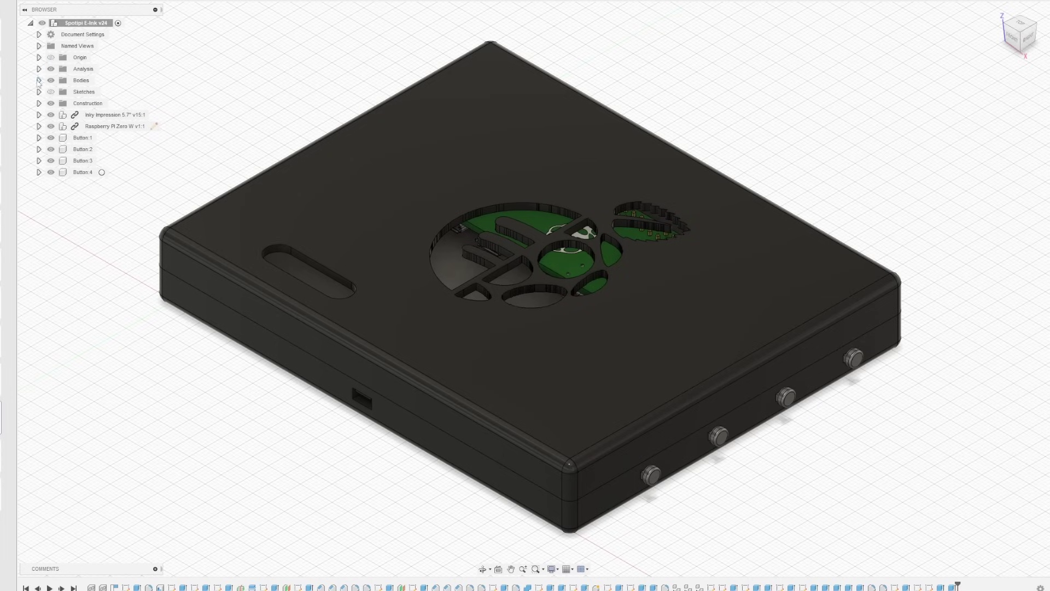
click(82, 137)
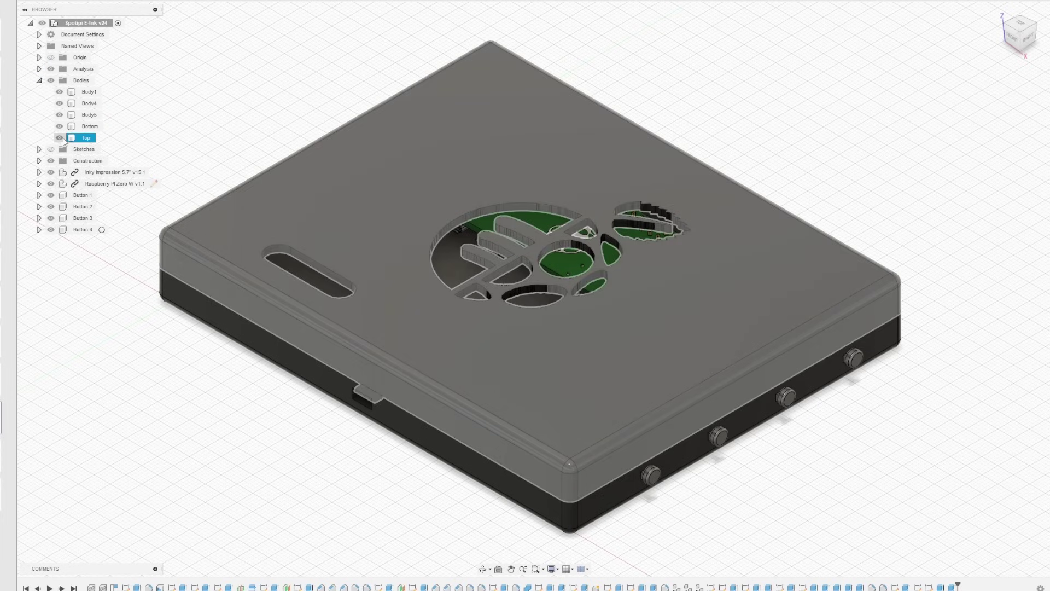
click(60, 138)
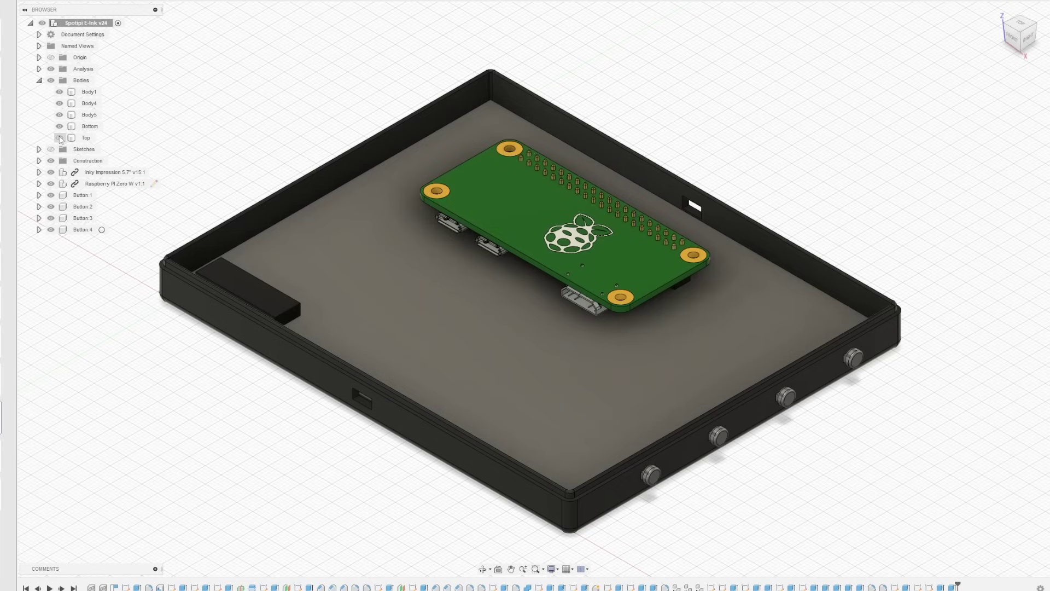
click(50, 183)
click(51, 162)
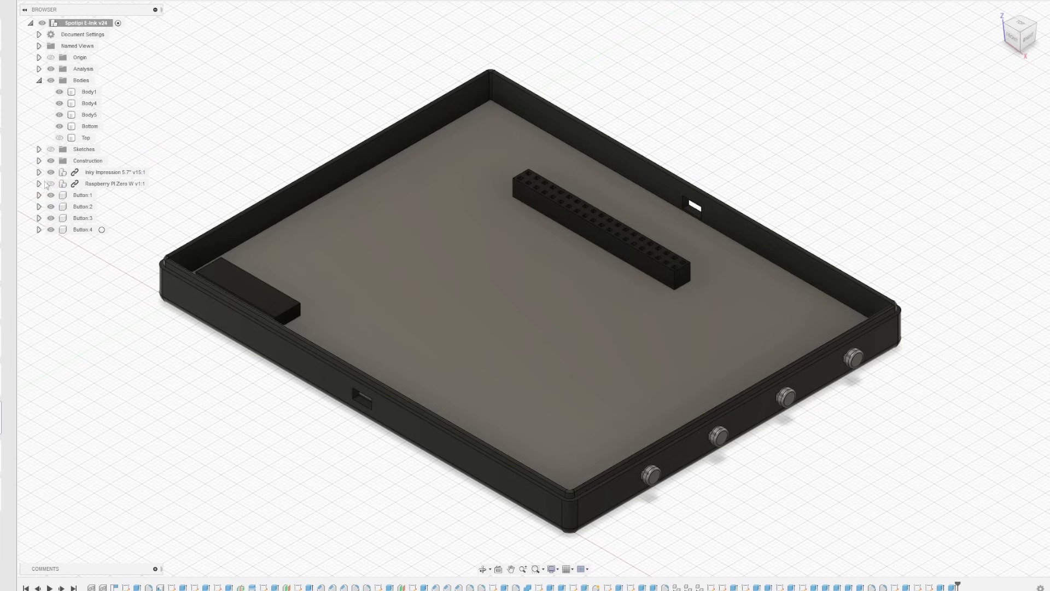
click(51, 172)
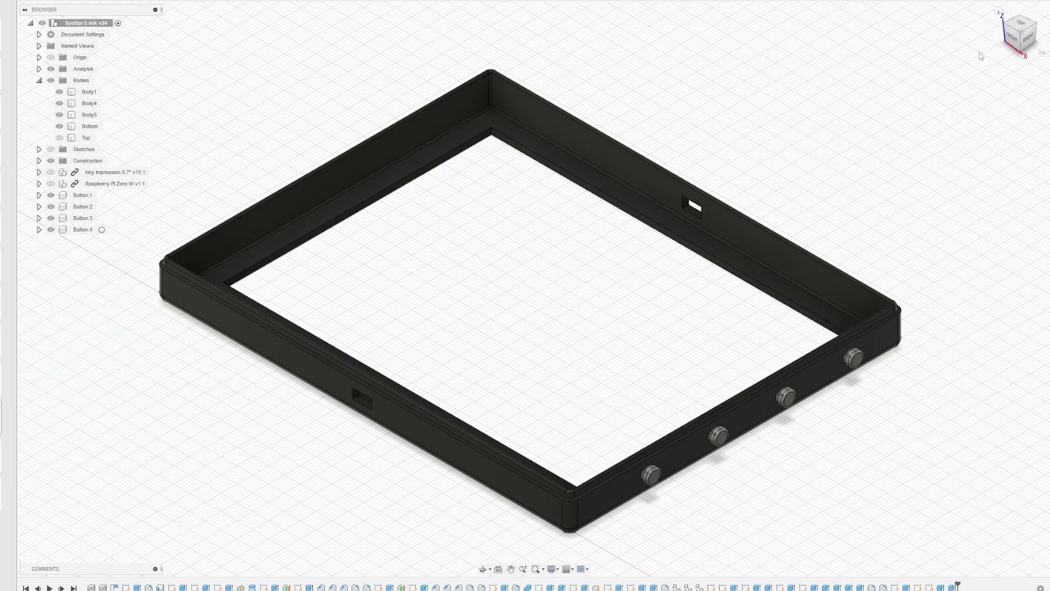
click(1017, 29)
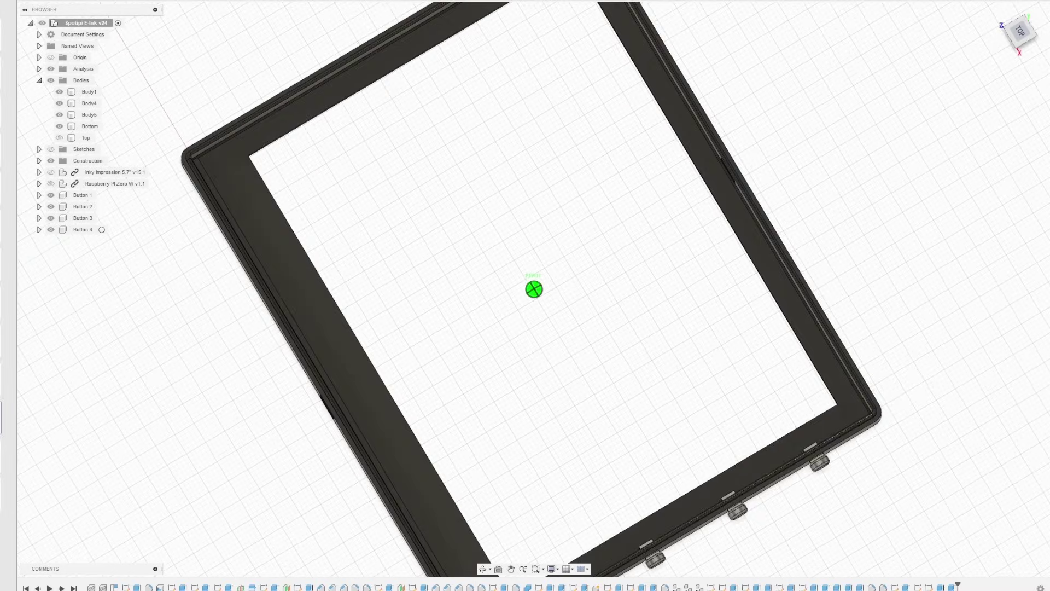
shift+middle_drag(534, 247, 533, 508)
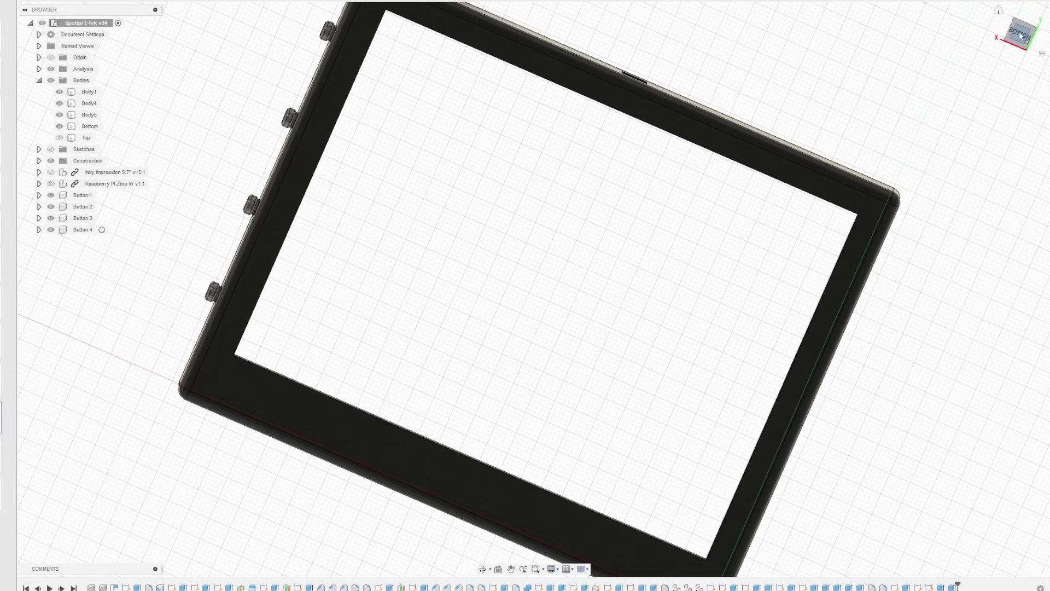
click(999, 13)
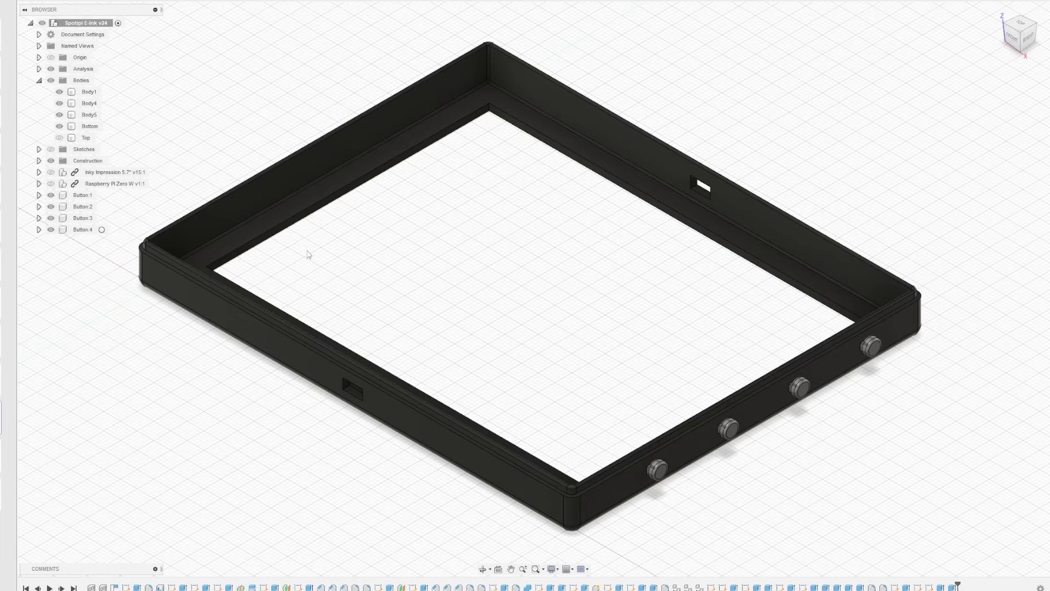
click(86, 126)
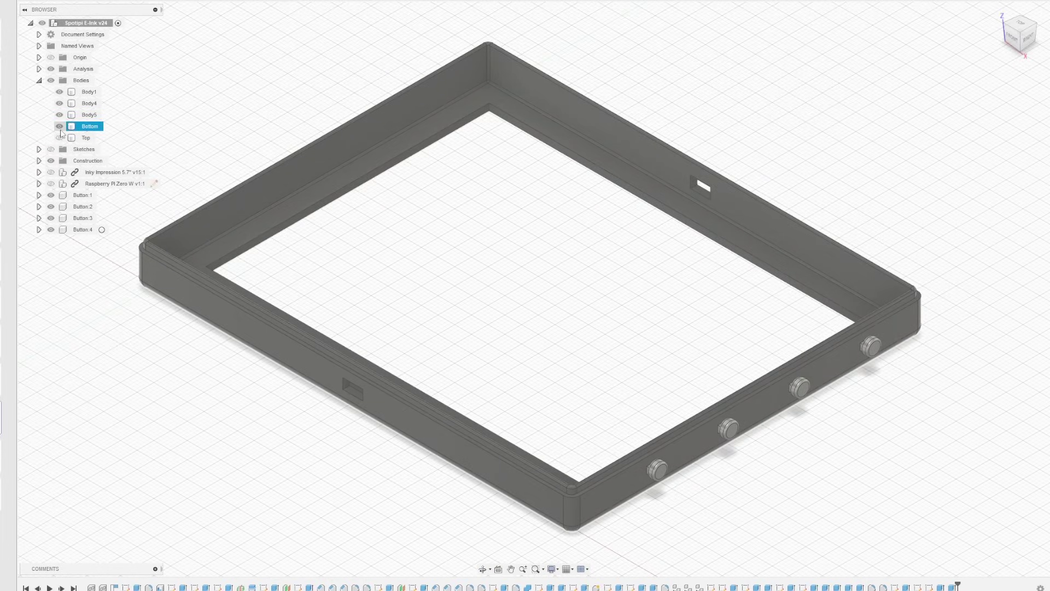
click(59, 127)
click(59, 126)
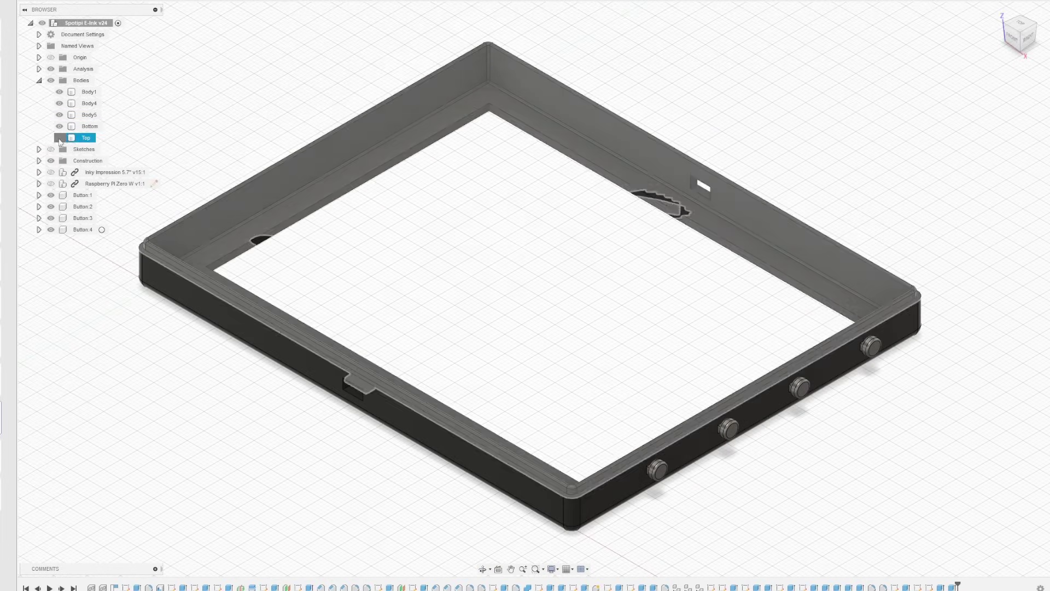
click(60, 137)
click(59, 127)
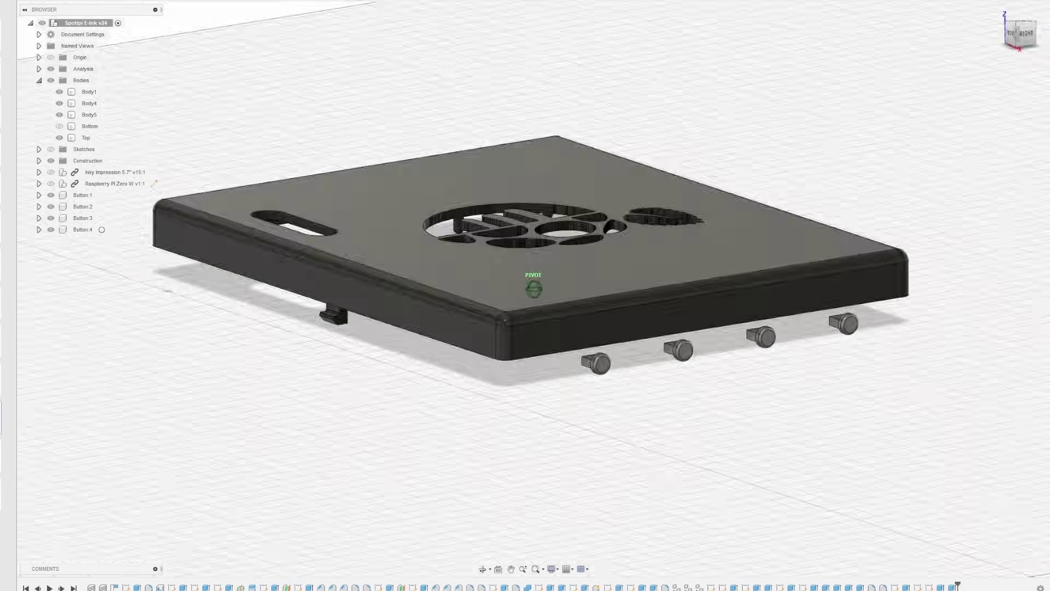
shift+middle_drag(533, 283, 533, 410)
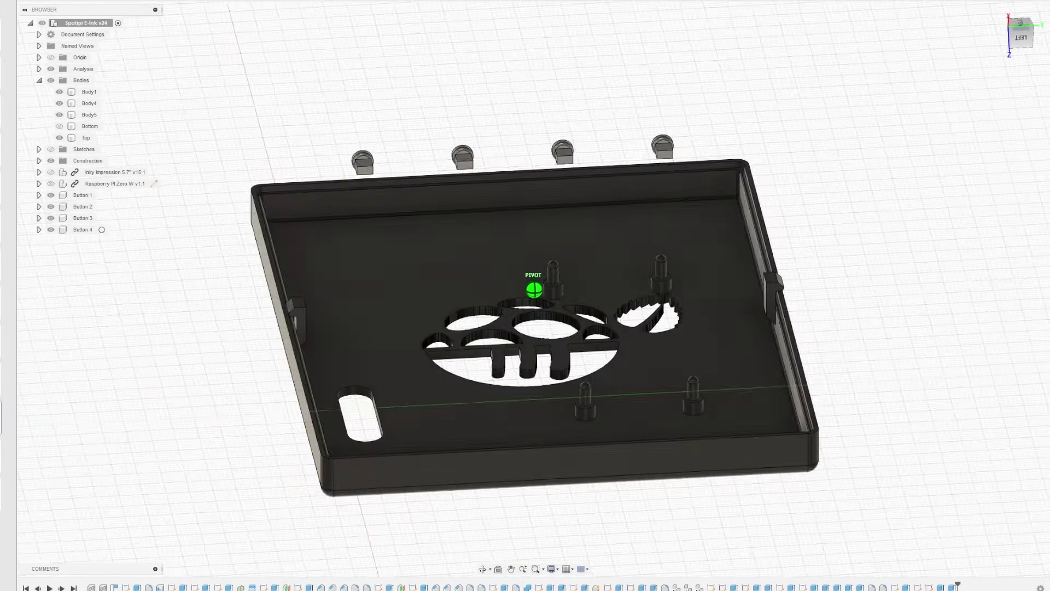
shift+middle_drag(574, 246, 806, 178)
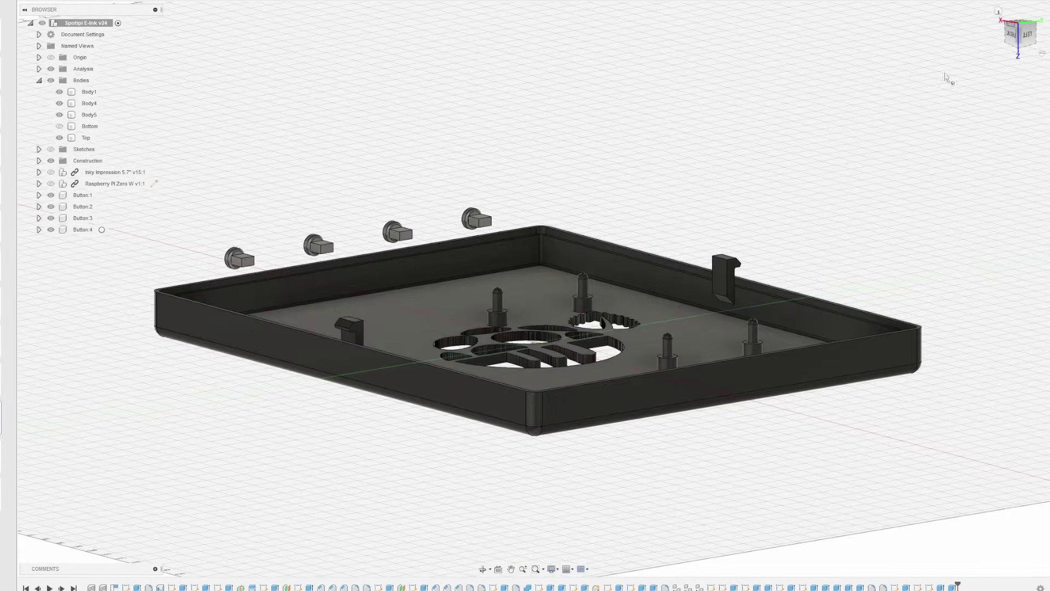
scroll(485, 376, up, 4)
scroll(286, 352, up, 4)
scroll(284, 352, up, 4)
scroll(293, 338, up, 4)
scroll(293, 338, up, 3)
scroll(314, 284, down, 4)
scroll(444, 386, down, 5)
scroll(657, 410, down, 4)
scroll(798, 447, down, 2)
scroll(744, 341, up, 4)
scroll(707, 352, up, 4)
scroll(706, 354, up, 4)
scroll(747, 243, up, 2)
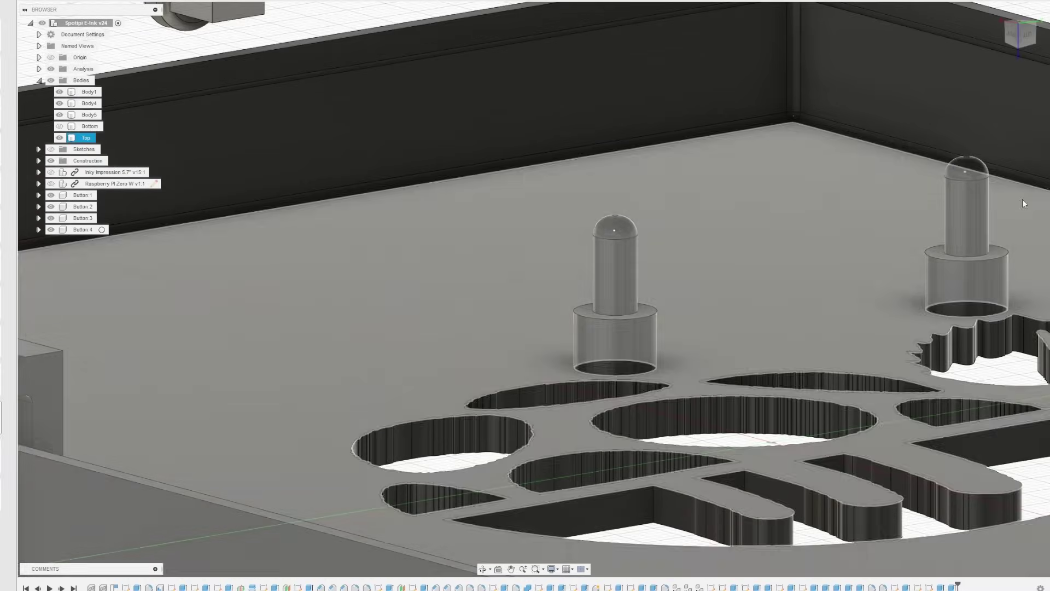
scroll(925, 121, down, 4)
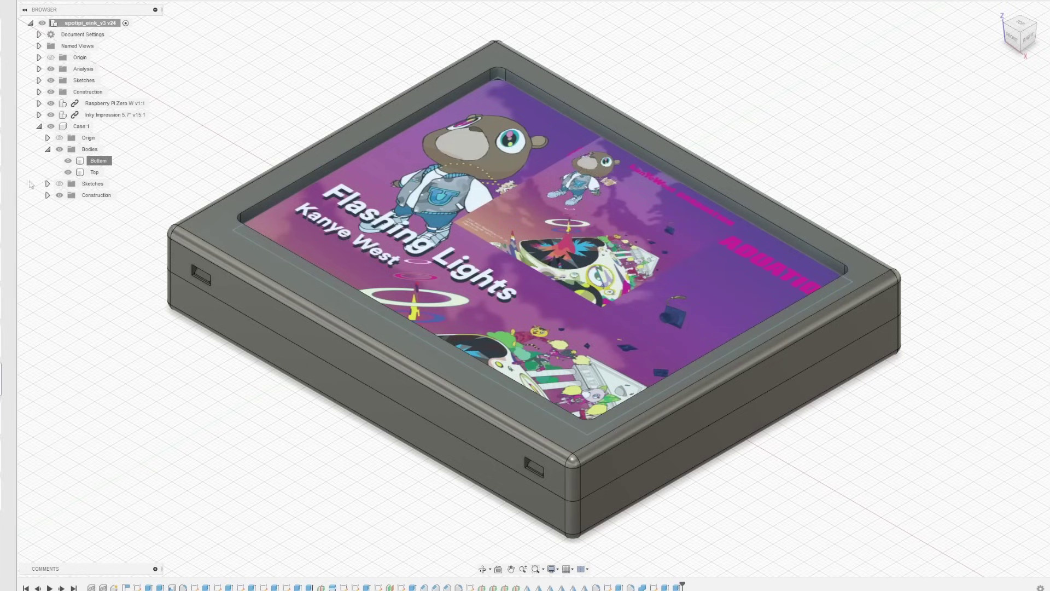
Hide the lid to expose the tray clips and select the bottom tray body.
click(92, 173)
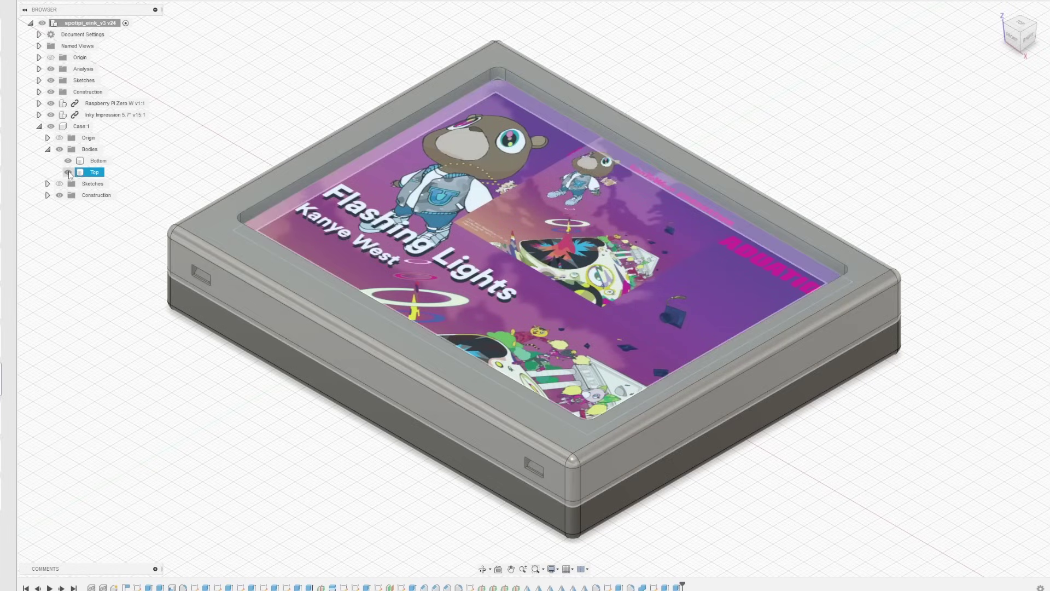
click(69, 172)
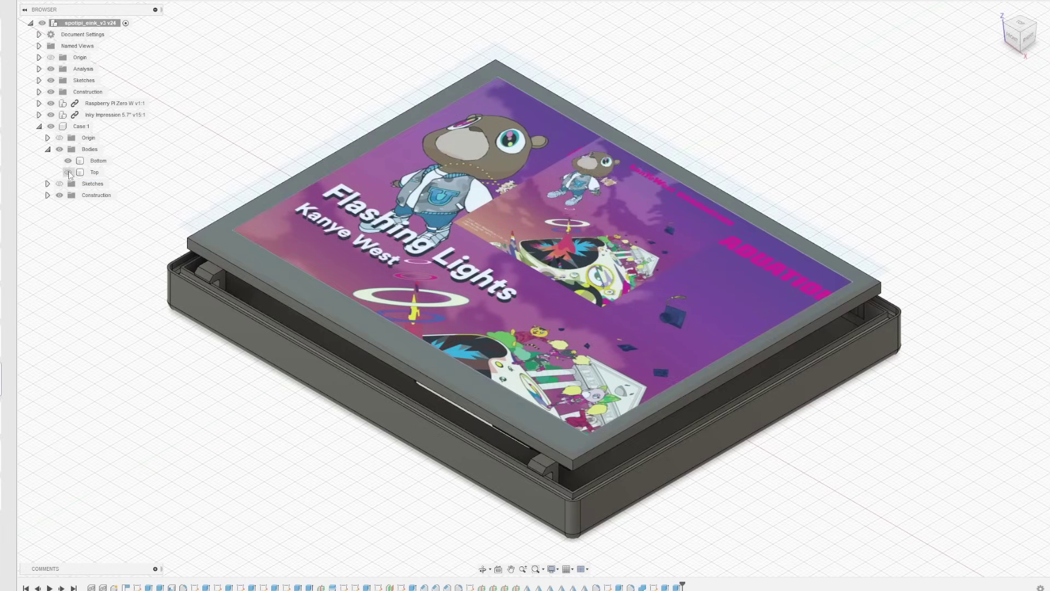
click(232, 262)
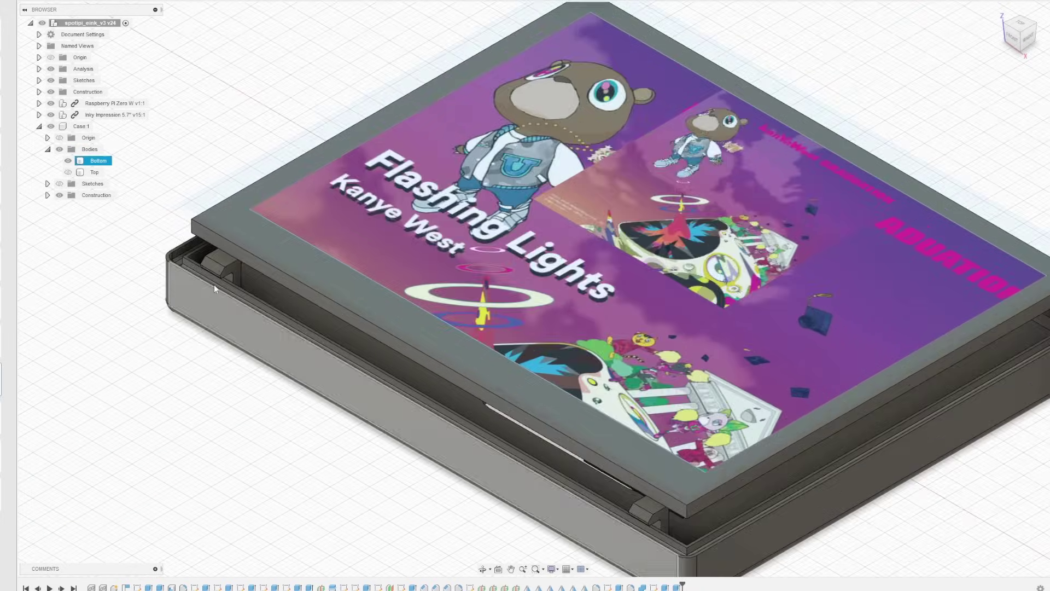
scroll(232, 262, up, 10)
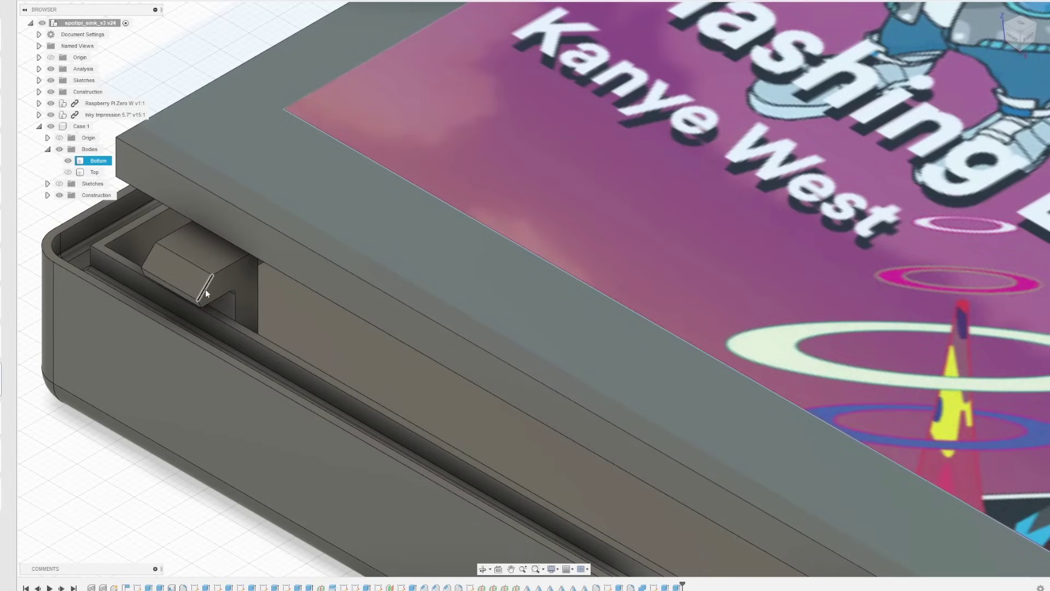
scroll(263, 354, down, 10)
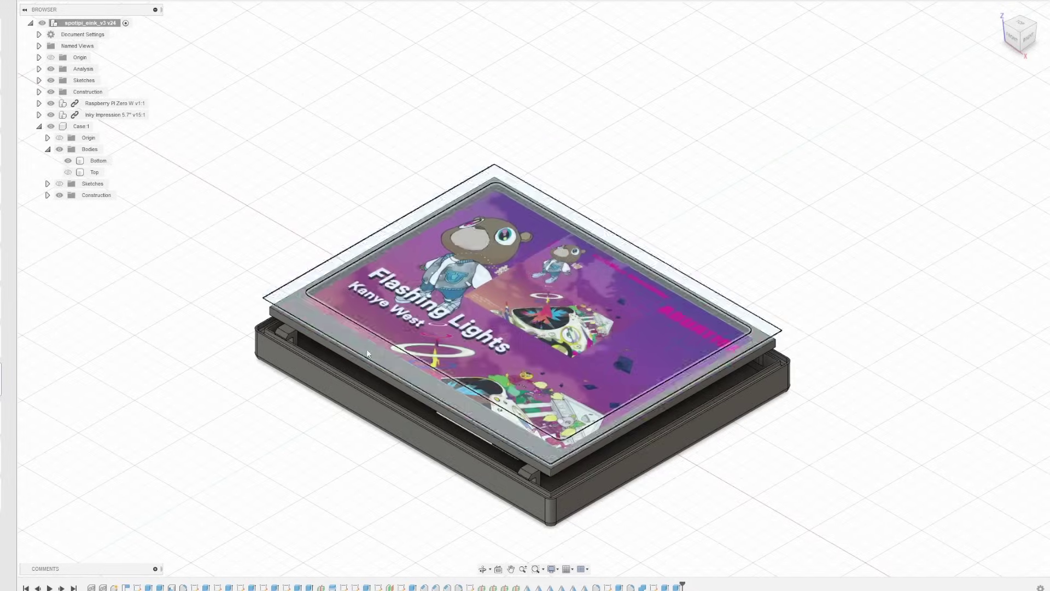
scroll(507, 489, up, 8)
scroll(508, 487, up, 3)
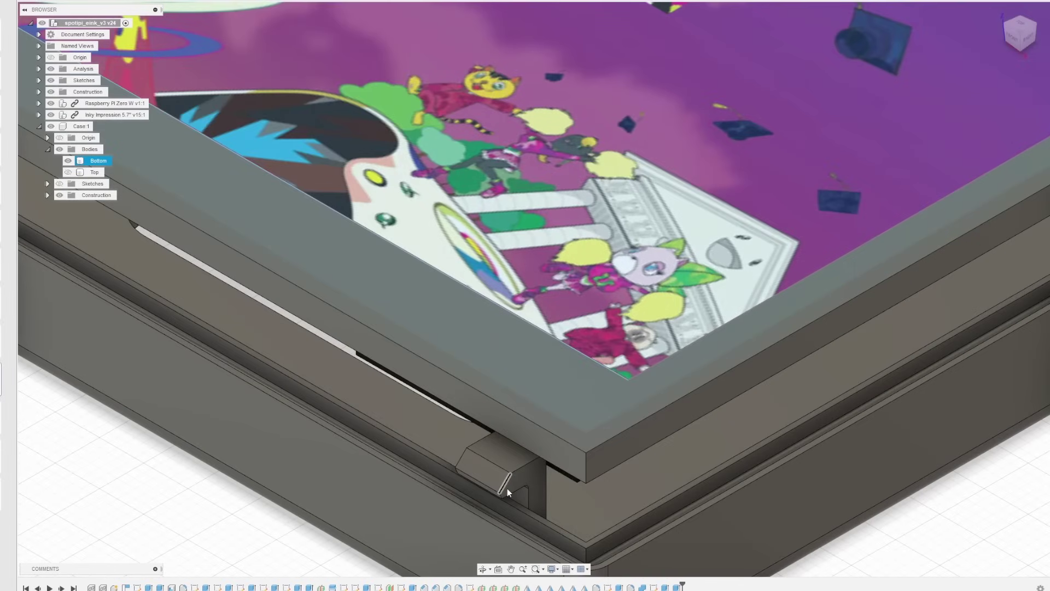
scroll(507, 487, down, 10)
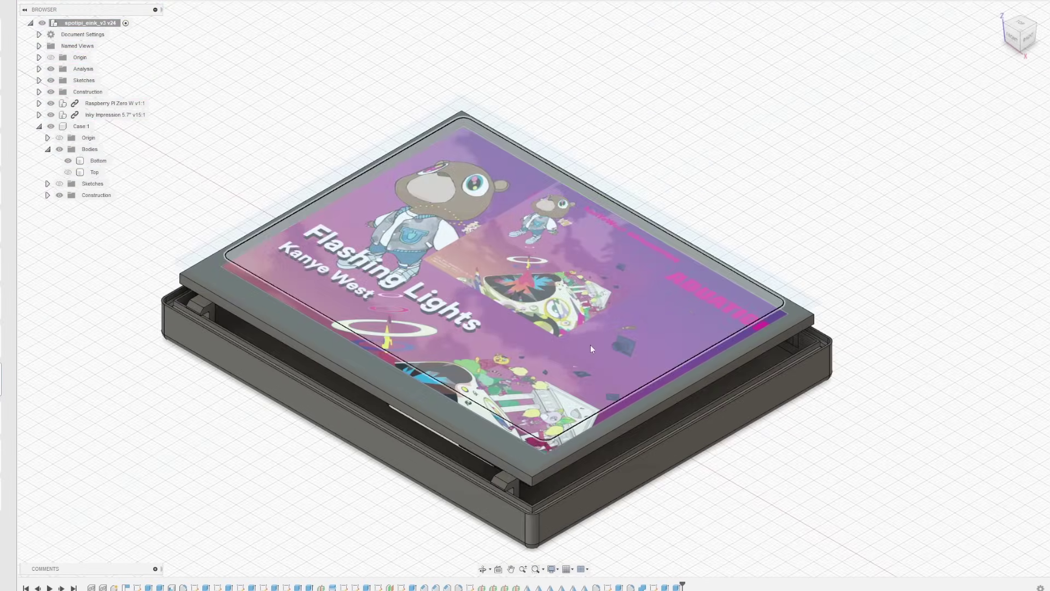
Hide the e-ink display and Raspberry Pi, then show the lid again.
click(51, 116)
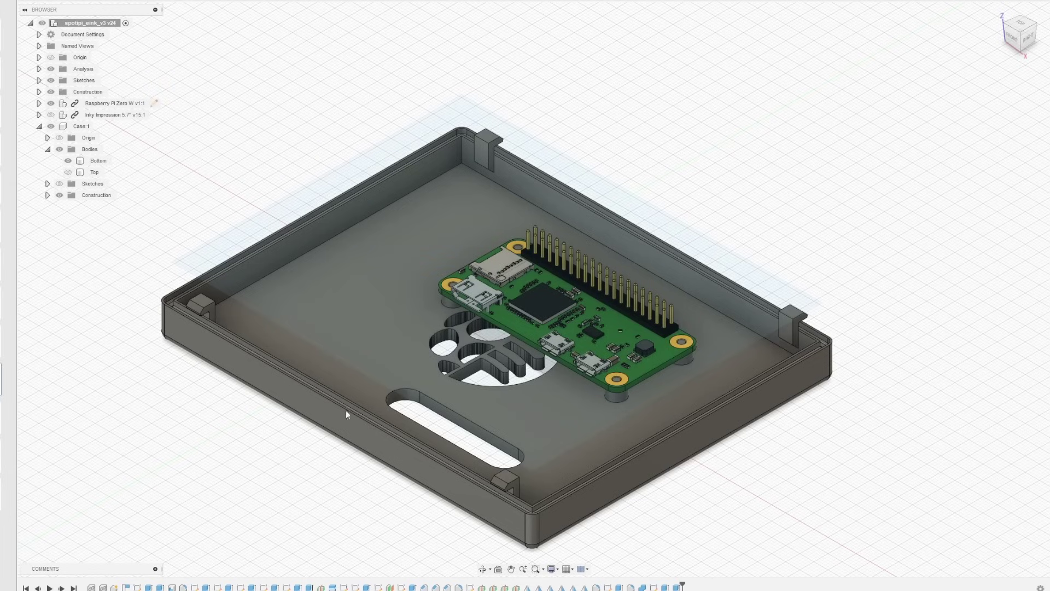
click(52, 103)
scroll(396, 281, up, 4)
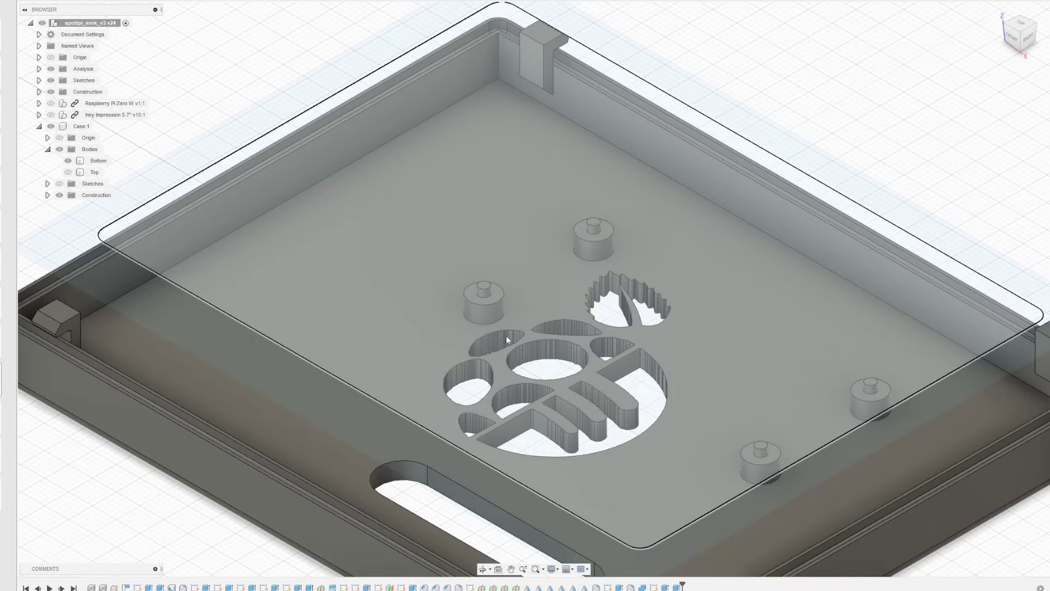
scroll(506, 336, down, 5)
click(68, 172)
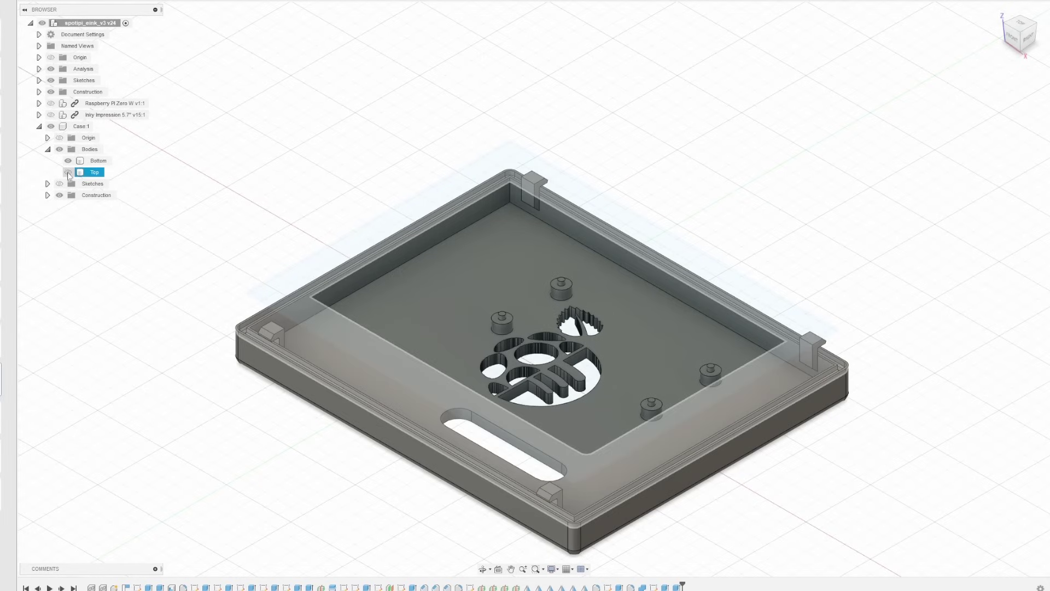
click(68, 173)
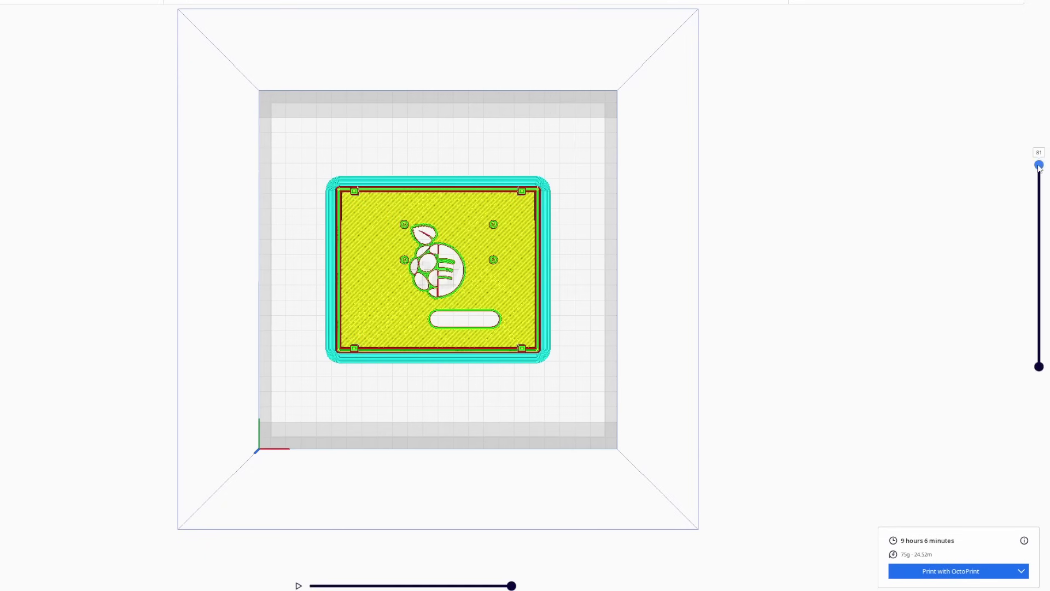
Lower the layer slider to preview a lower layer of the sliced bottom tray.
drag(1039, 206, 1039, 355)
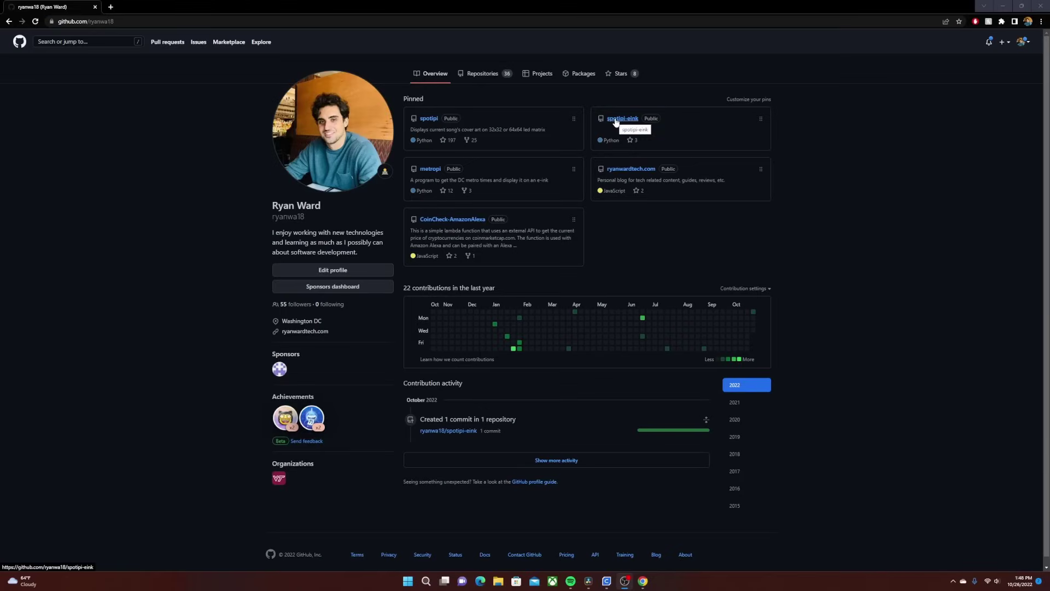
Open the pinned spotipi-eink repository from the GitHub profile.
click(616, 120)
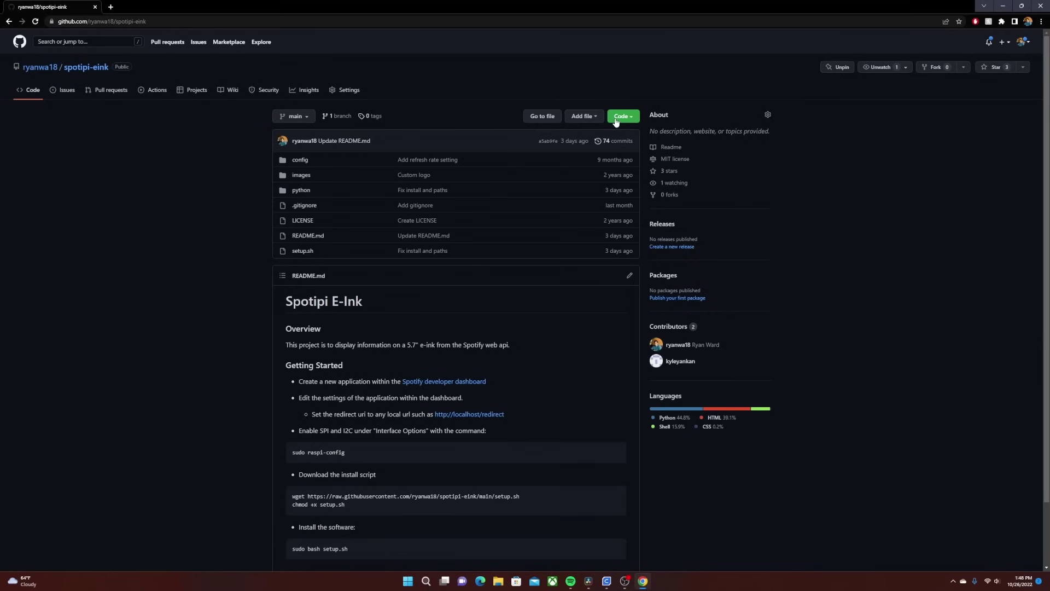
scroll(524, 218, down, 1)
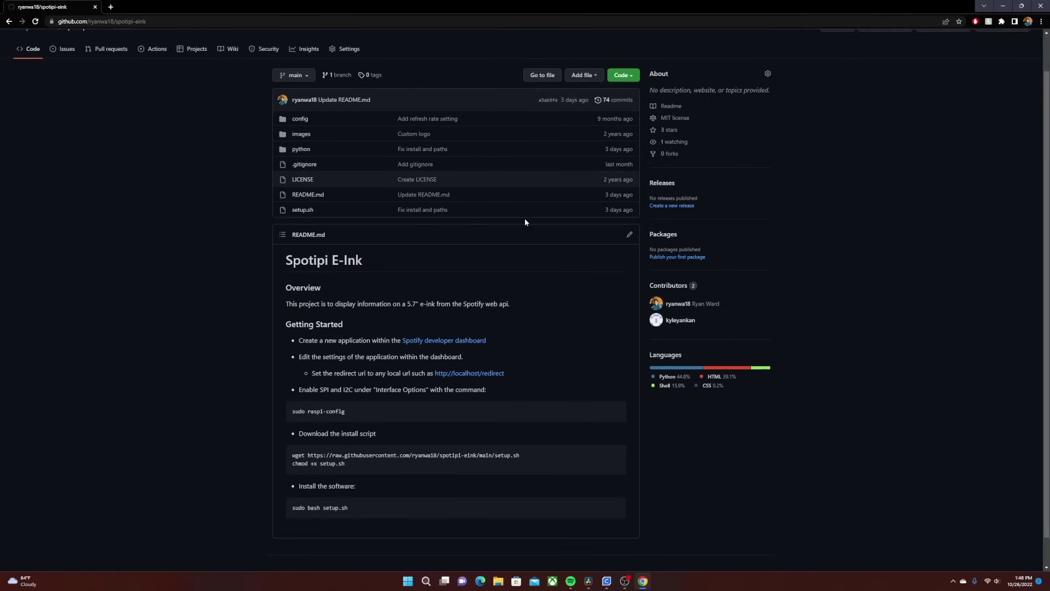
scroll(525, 219, down, 1)
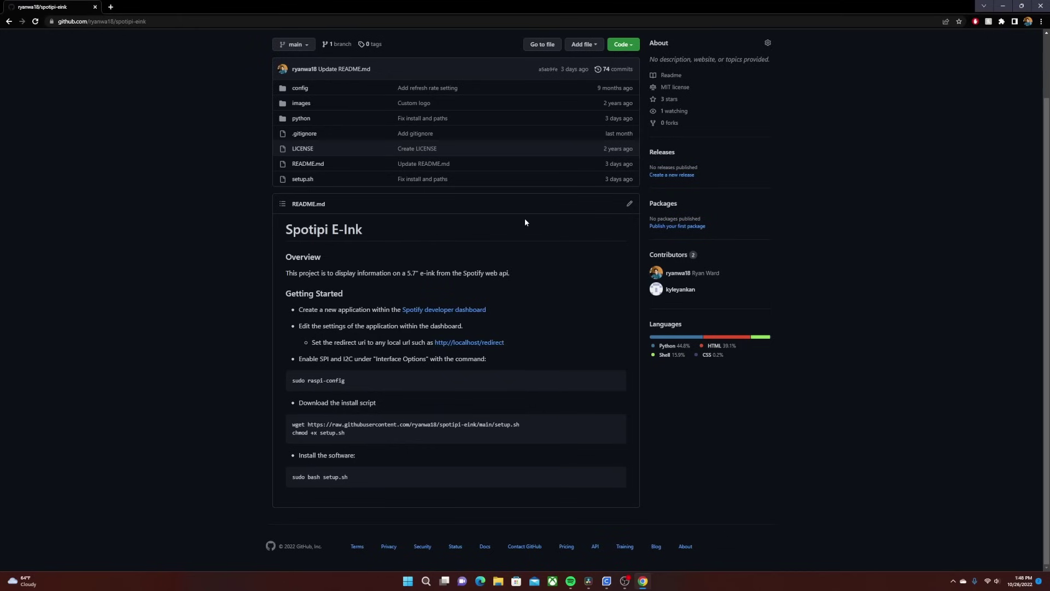
scroll(525, 219, up, 3)
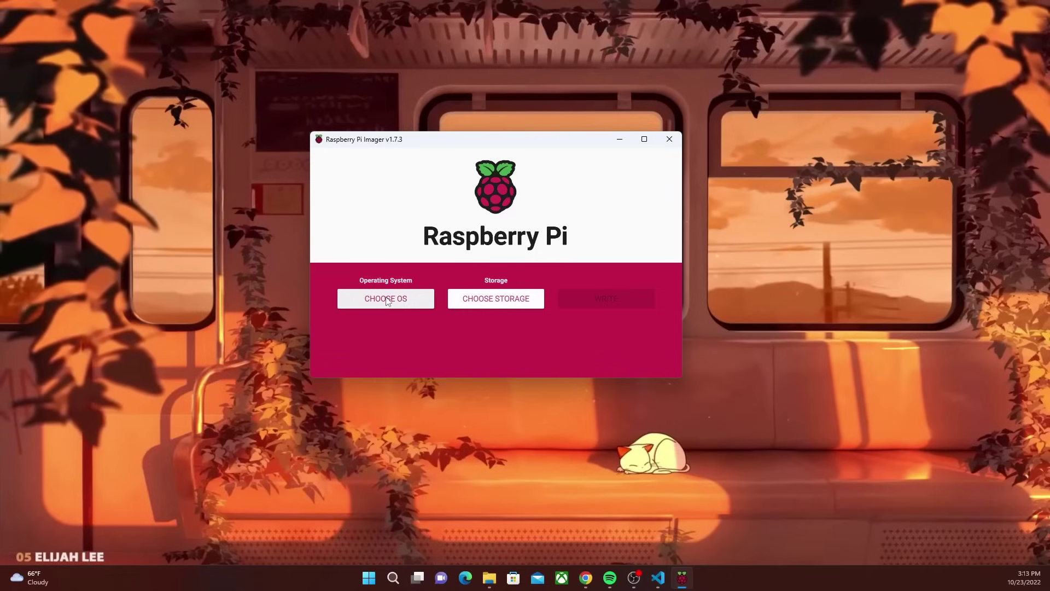
Select Raspberry Pi OS (32-bit) as the OS and the USB card as storage.
click(391, 297)
click(456, 209)
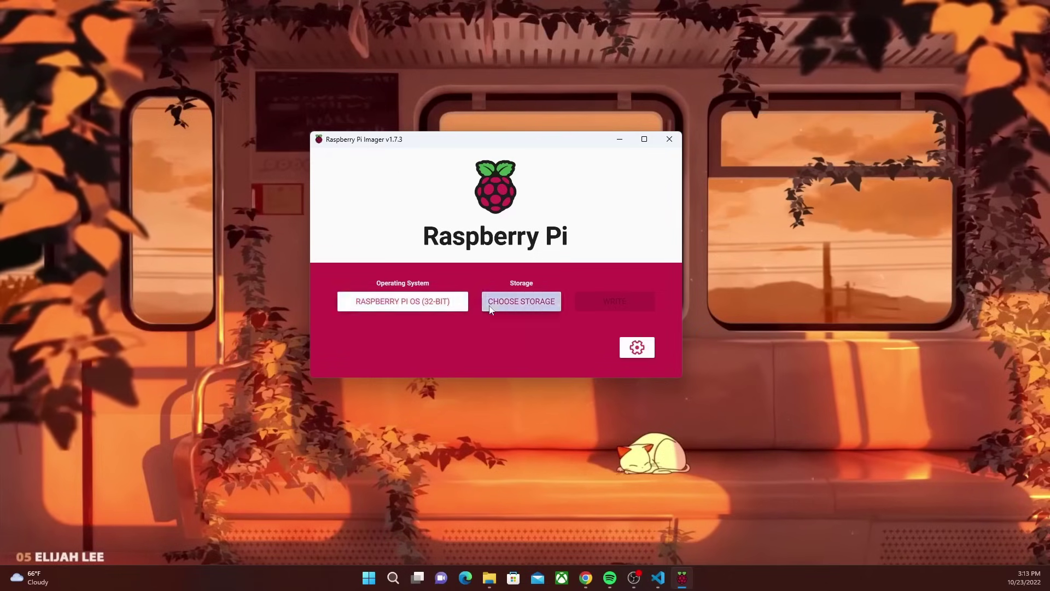
click(515, 301)
click(496, 210)
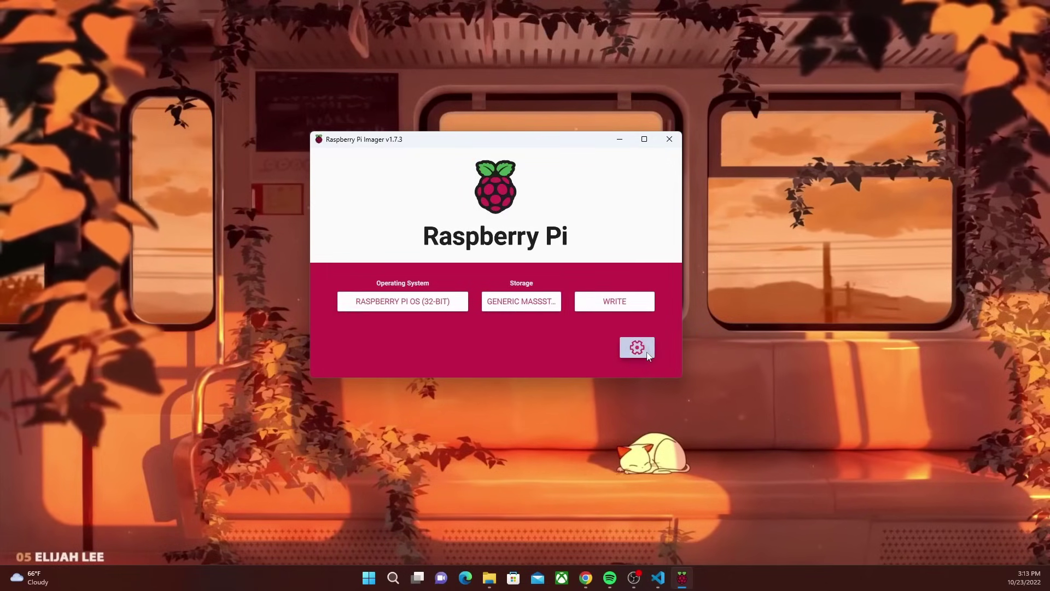
Enable SSH with password login, preset username/password and Wi-Fi, then write the card.
click(637, 349)
click(383, 226)
click(383, 248)
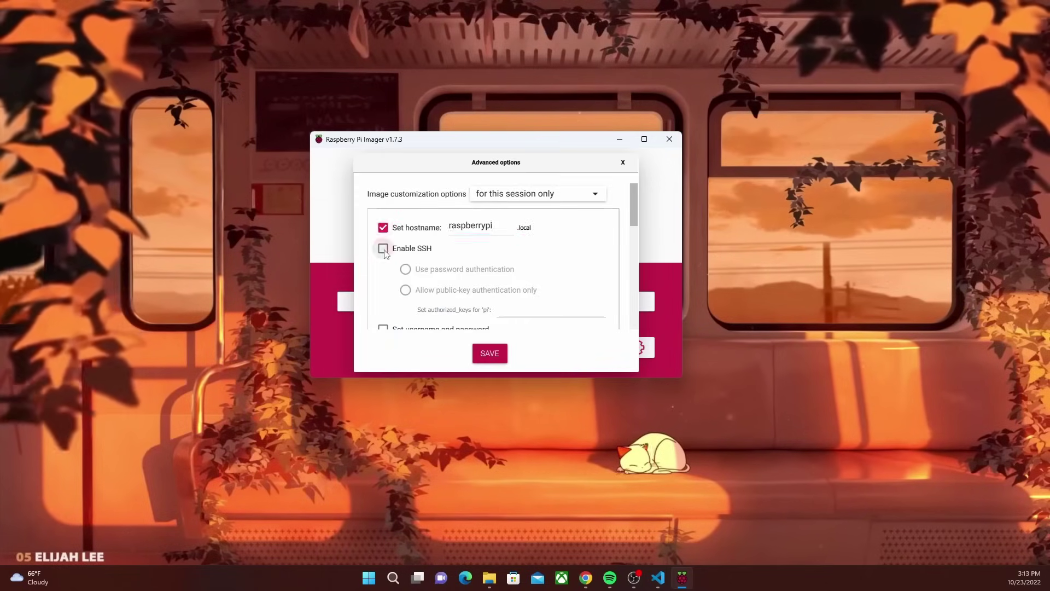
scroll(406, 282, down, 3)
click(384, 271)
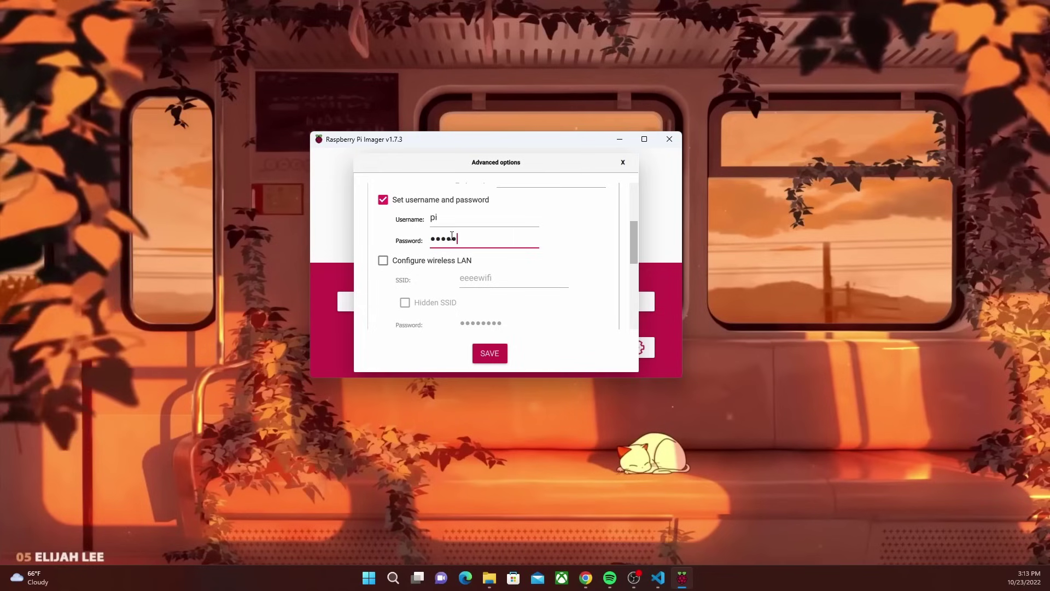
click(383, 260)
scroll(397, 263, down, 3)
scroll(397, 262, down, 3)
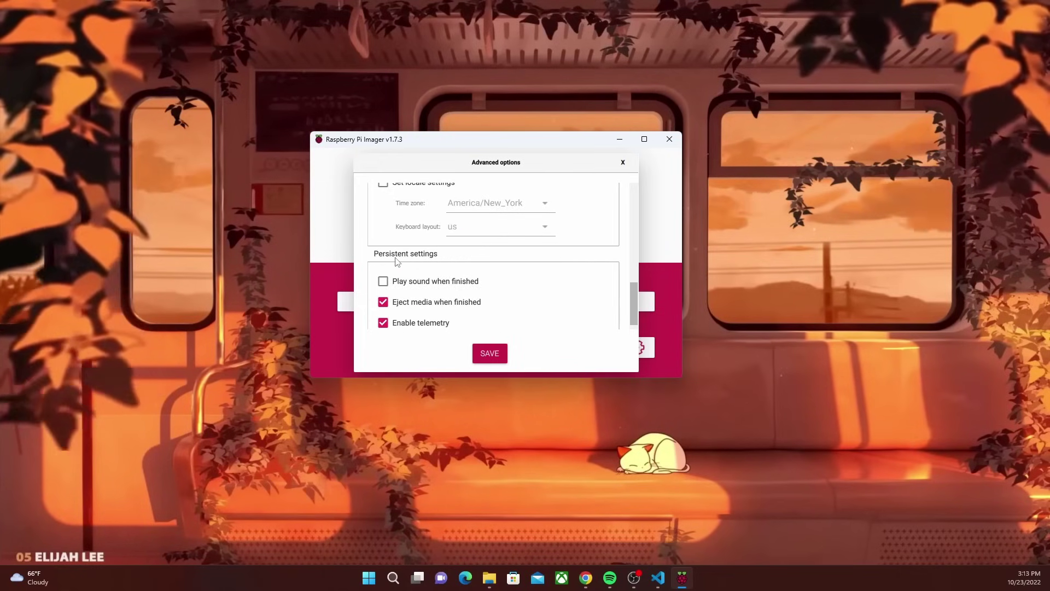
scroll(398, 263, up, 3)
scroll(399, 287, up, 2)
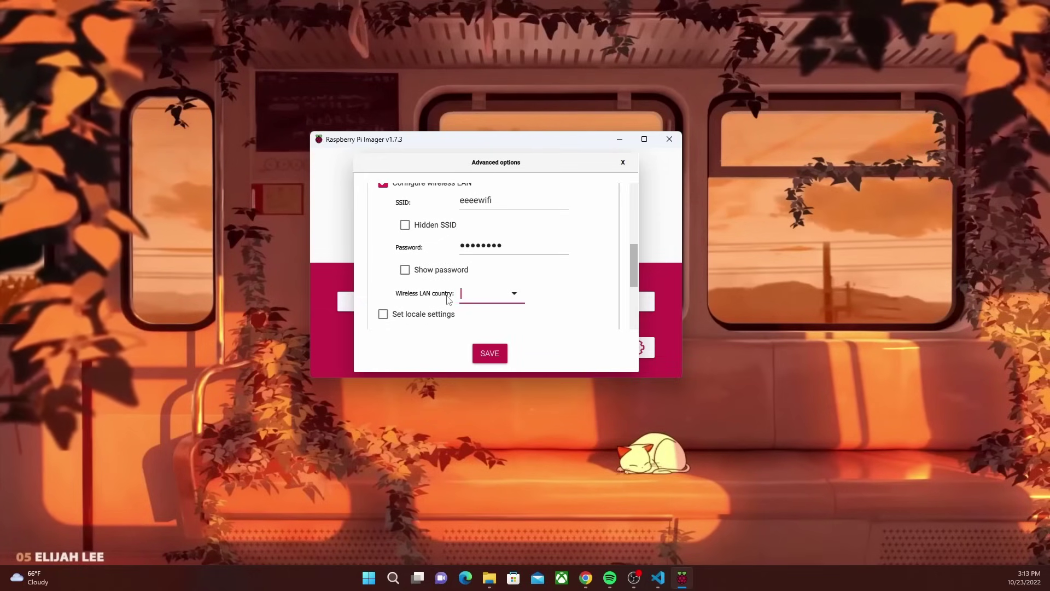
scroll(448, 300, down, 3)
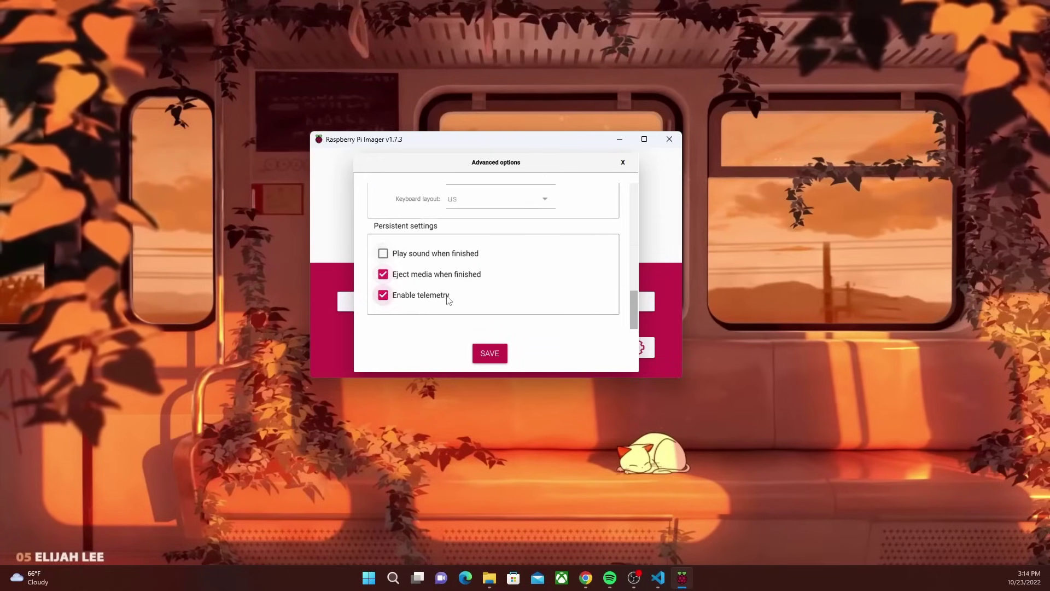
scroll(476, 312, down, 3)
click(495, 351)
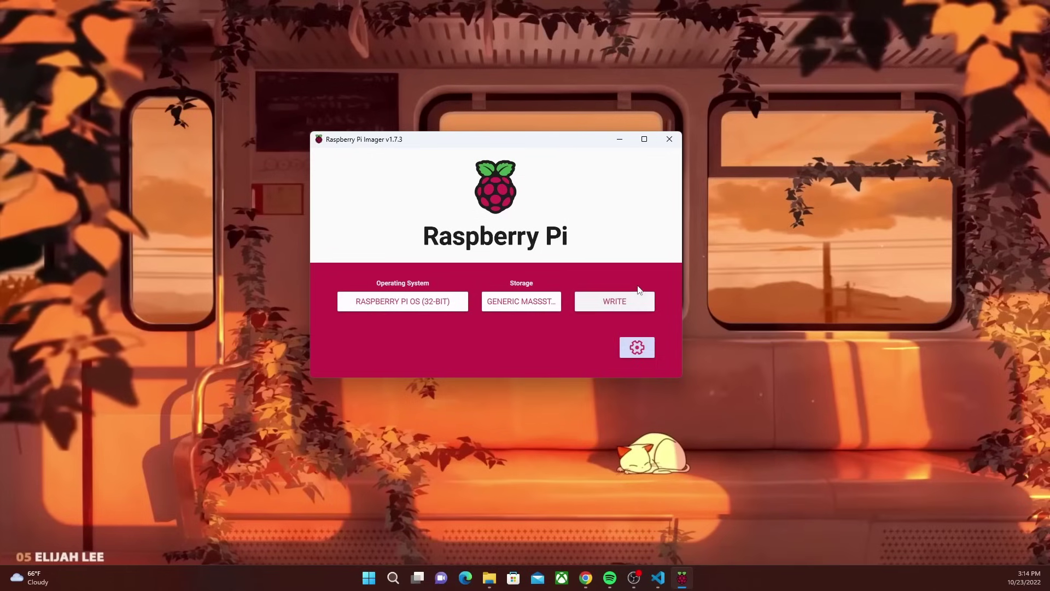
click(617, 302)
click(512, 303)
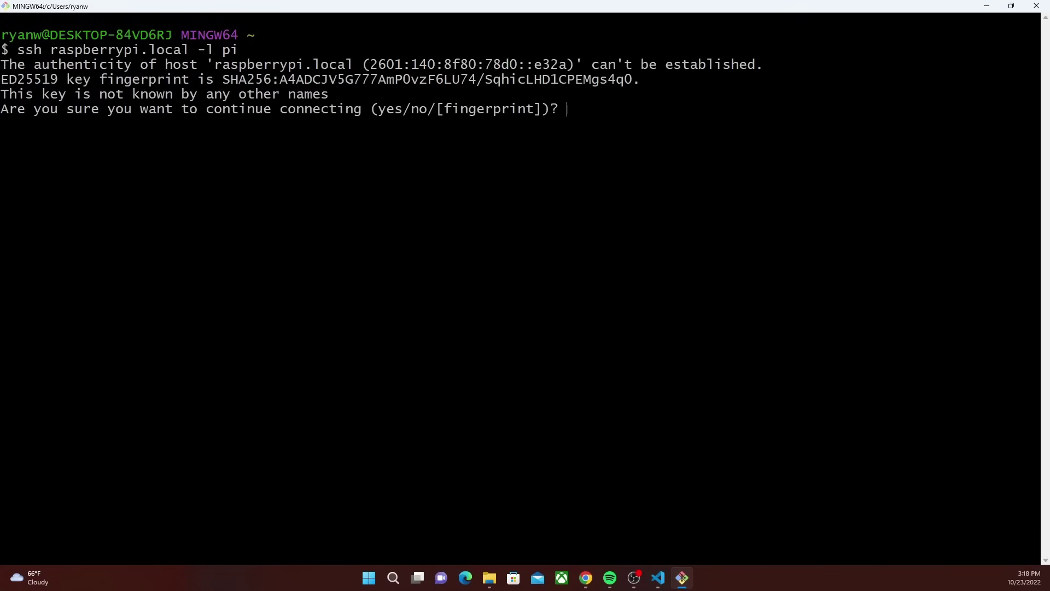
text(yes)
Accept the Pi's host key and log in with the password over SSH.
key(Return)
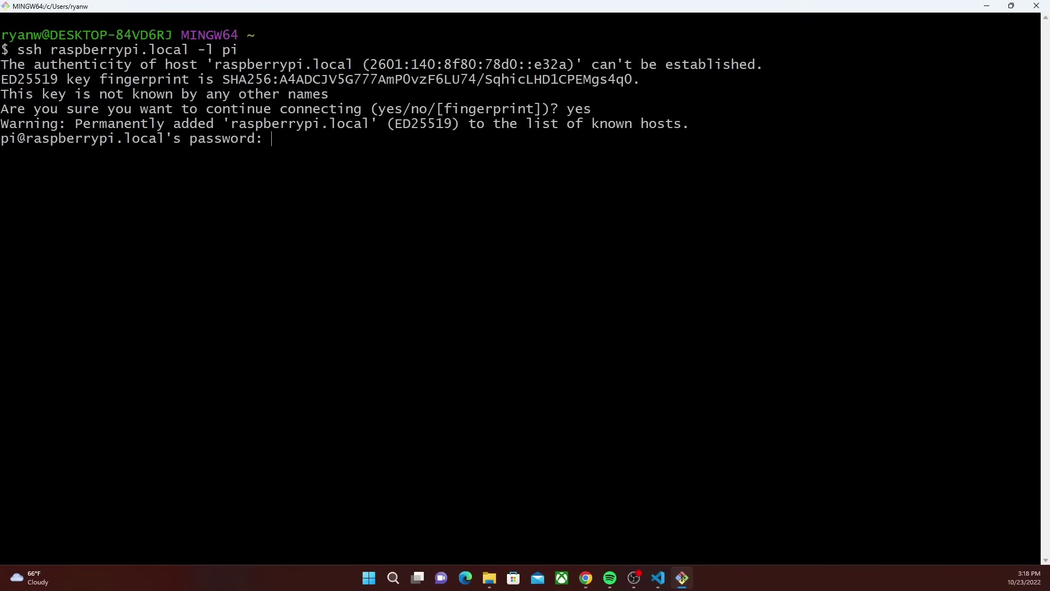
key(Return)
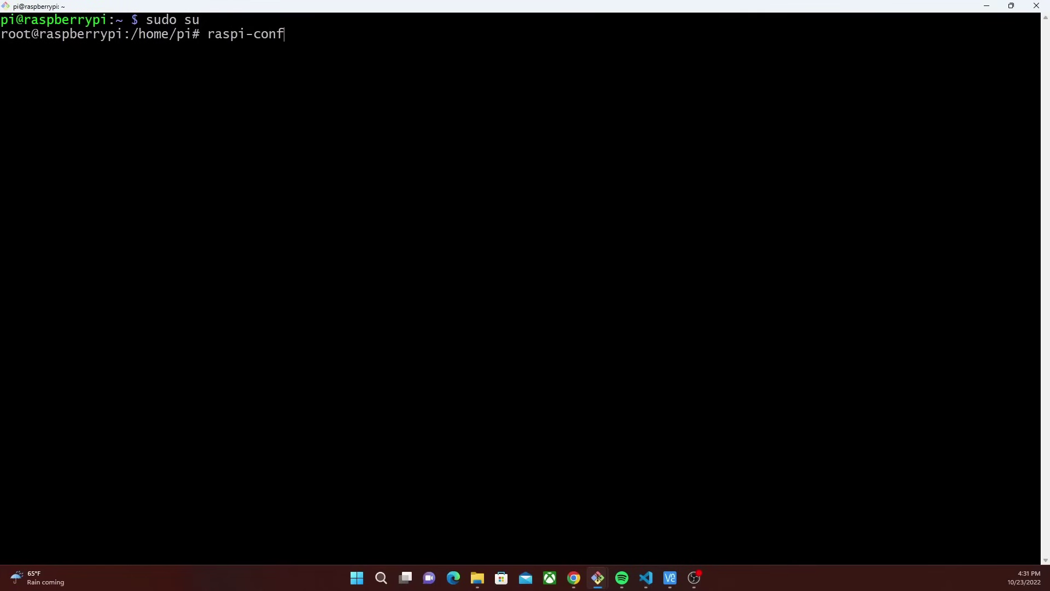
Launch raspi-config and enable the SPI interface under Interface Options.
key(Return)
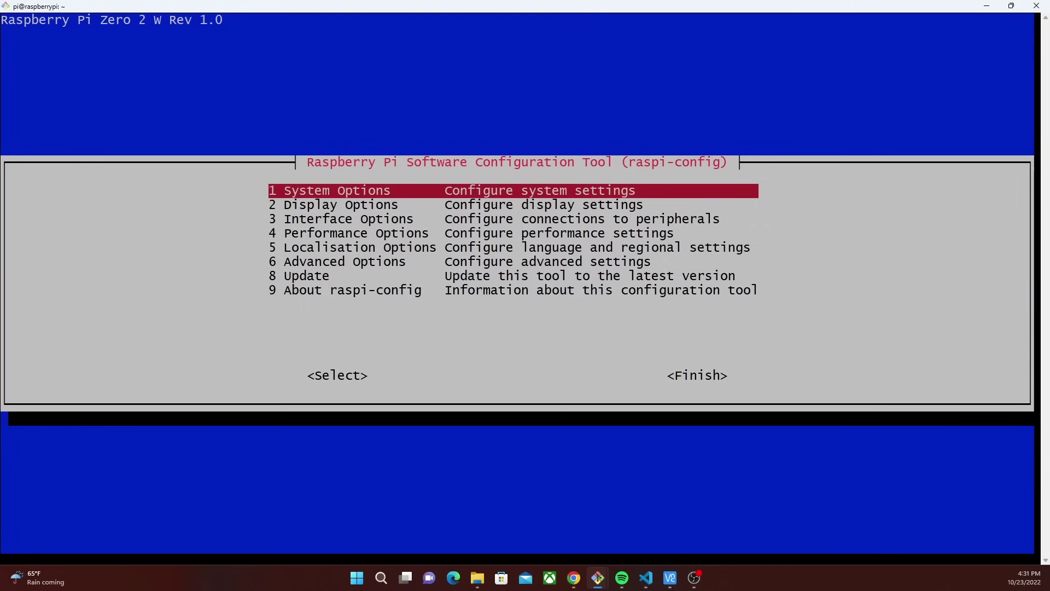
key(Down)
key(Down)
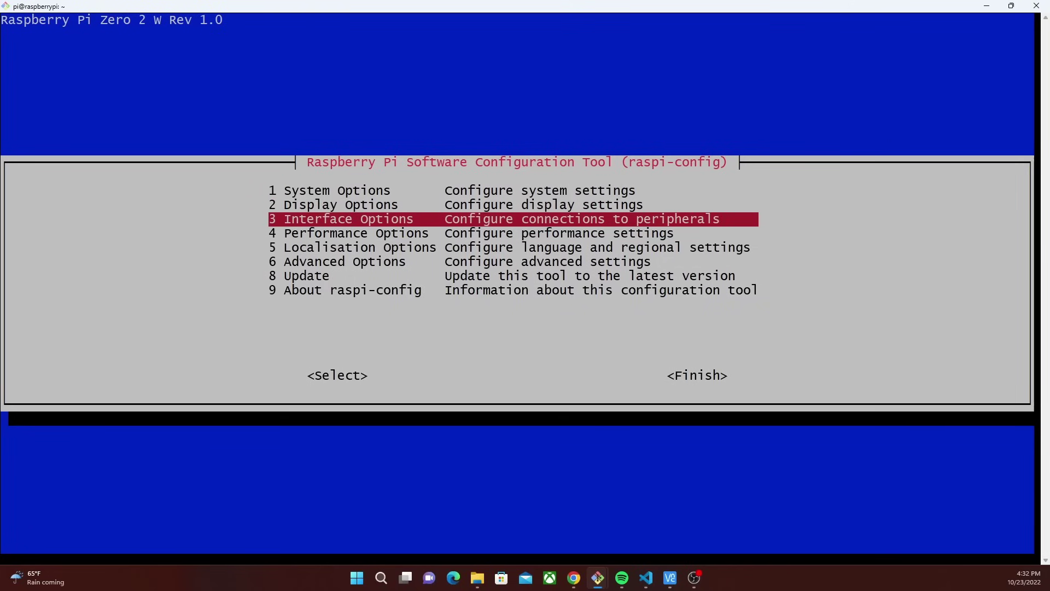
key(Return)
key(Down)
key(Down)
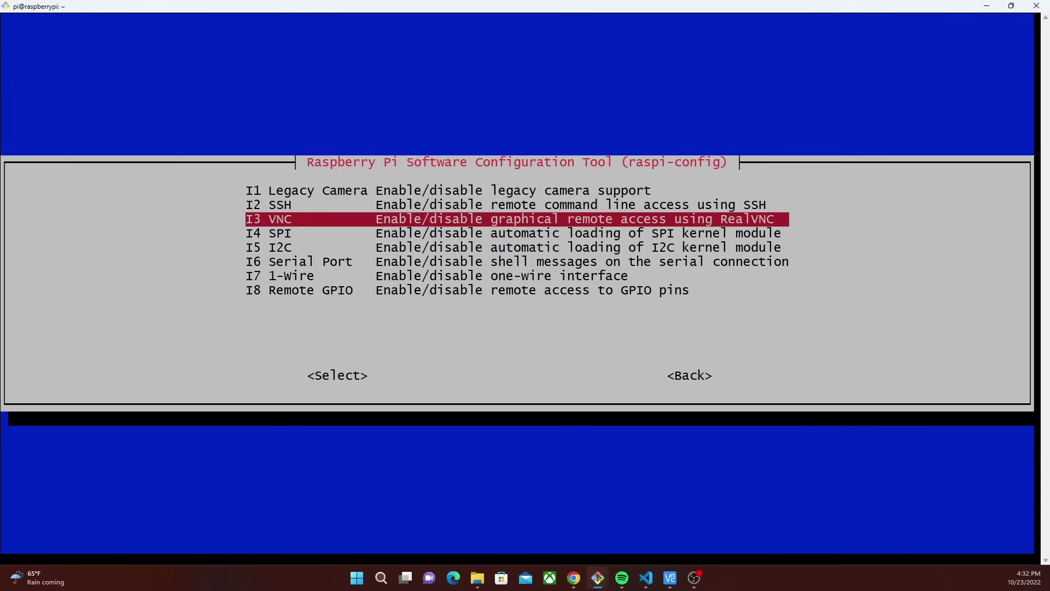
key(Down)
key(Return)
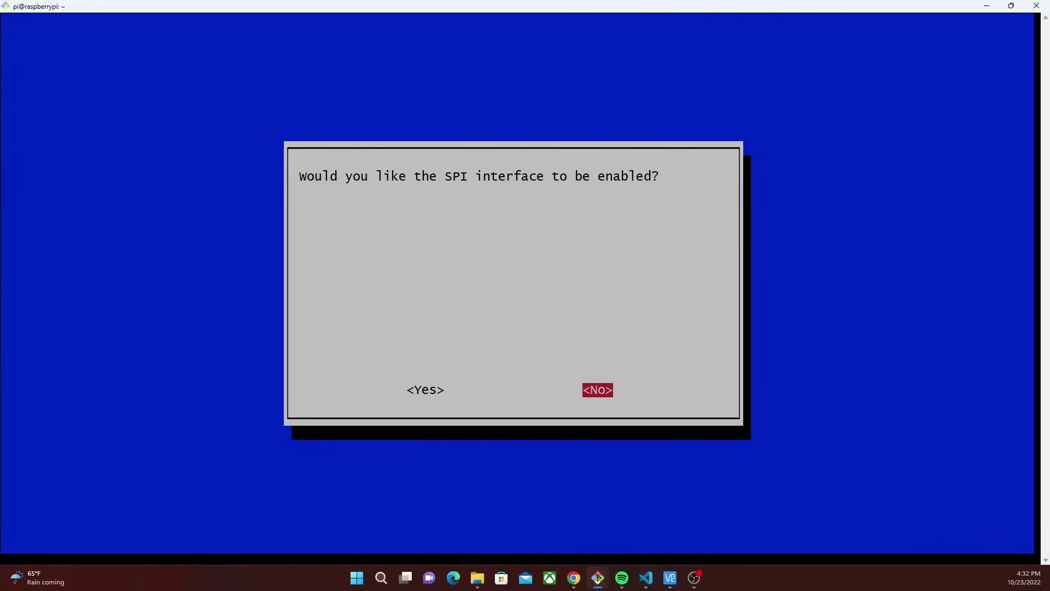
key(Return)
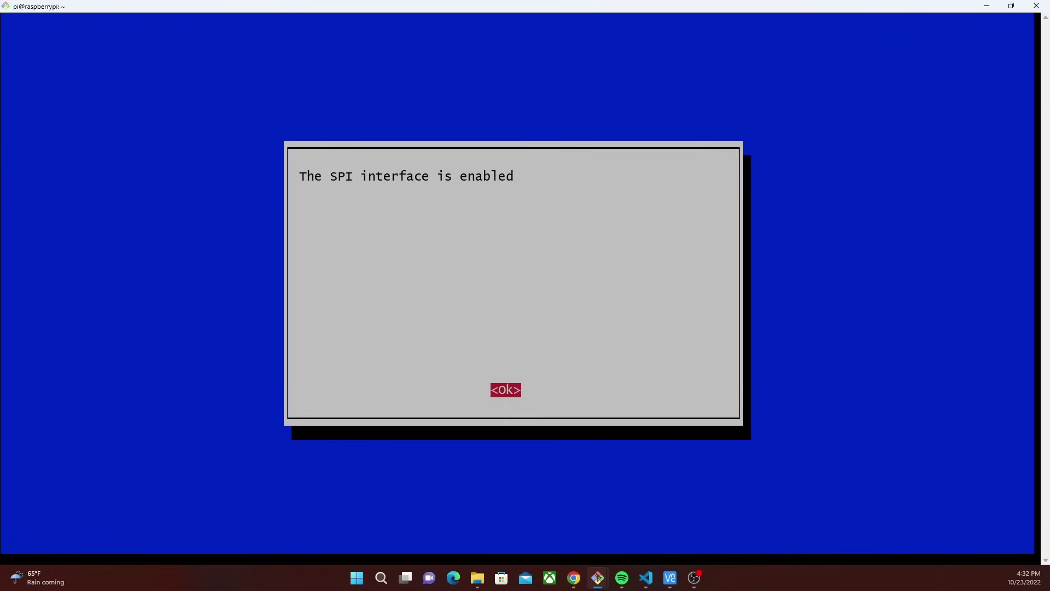
key(Return)
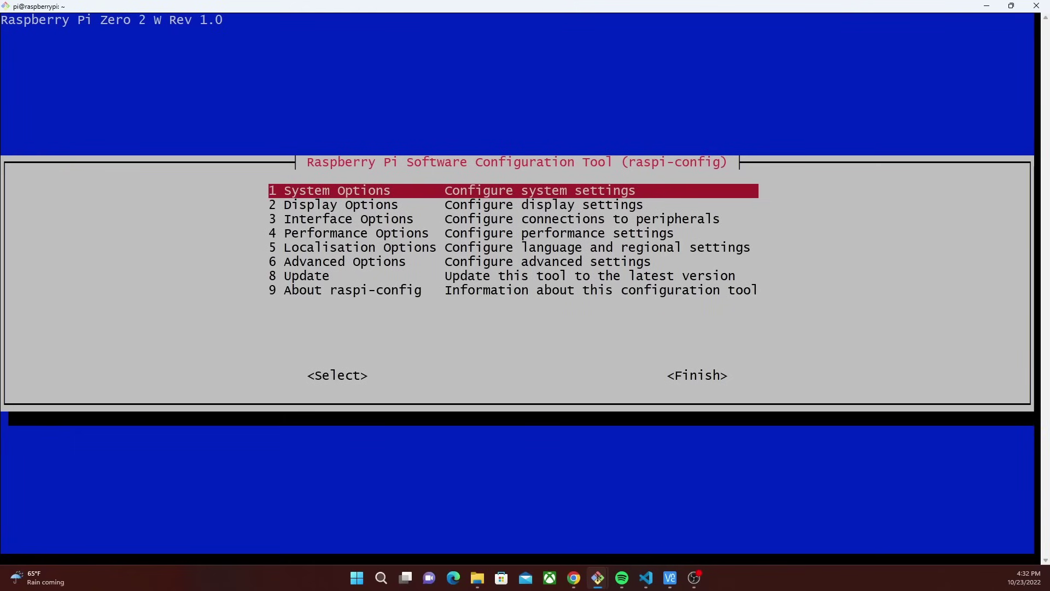
Enable the I2C interface under Interface Options, then move to Finish.
key(Down)
key(Down)
key(Return)
key(Down)
key(Down)
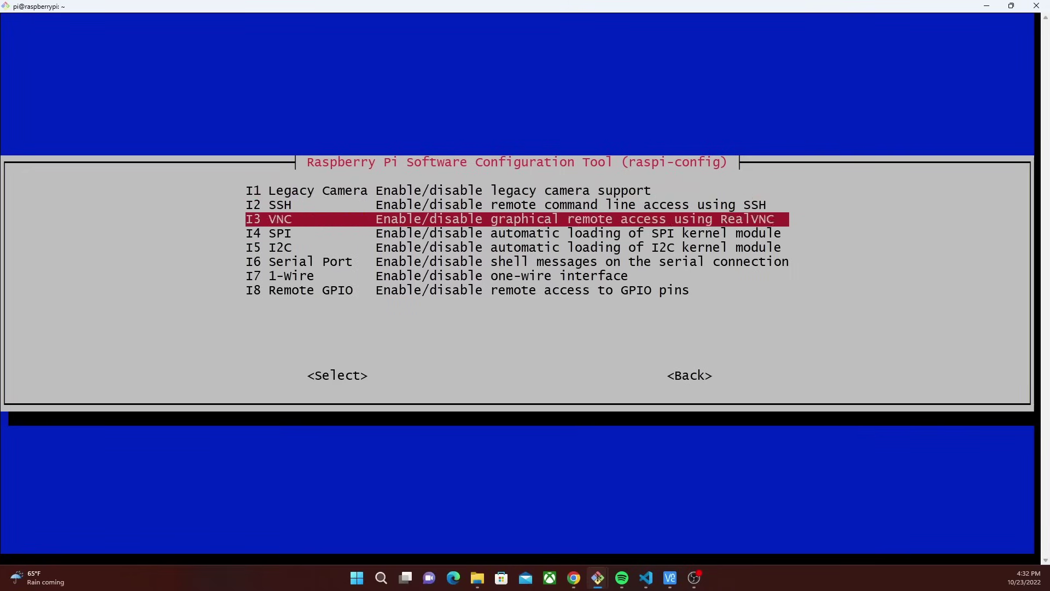
key(Down)
key(Down)
key(Return)
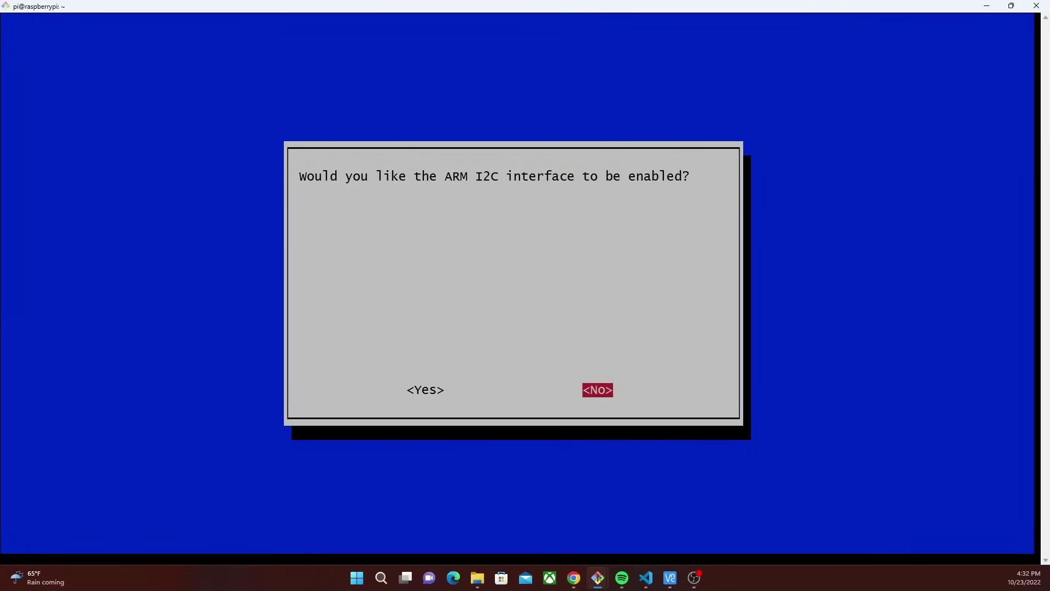
key(Return)
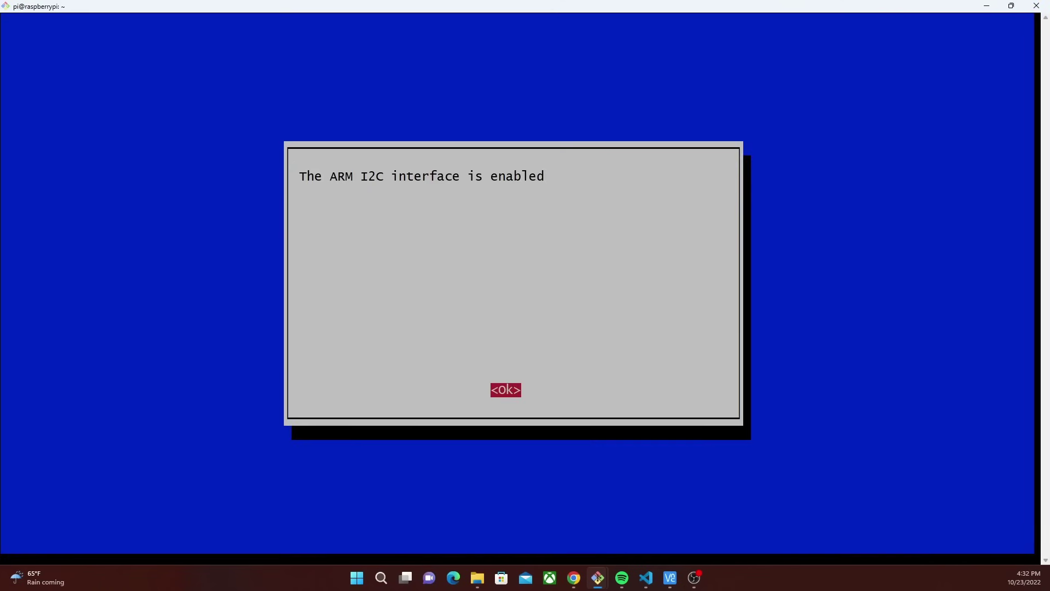
key(Return)
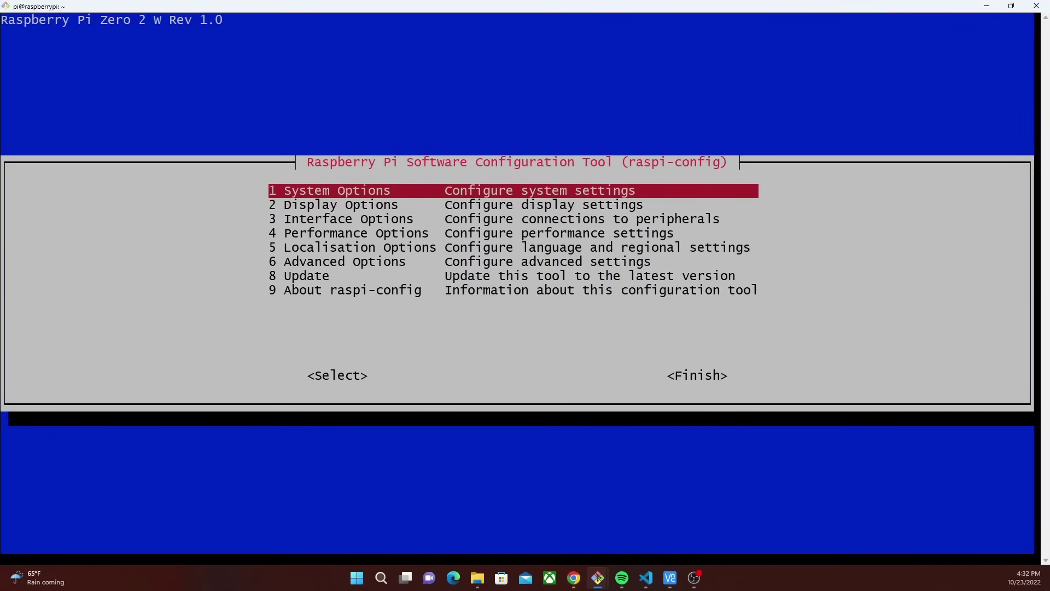
key(Down)
key(Down)
key(Down)
key(Down)
key(Down)
key(Down)
key(Down)
key(Tab)
key(Tab)
Copy the spotipi-eink README's wget command, download setup.sh on the Pi, and make it executable.
key(Return)
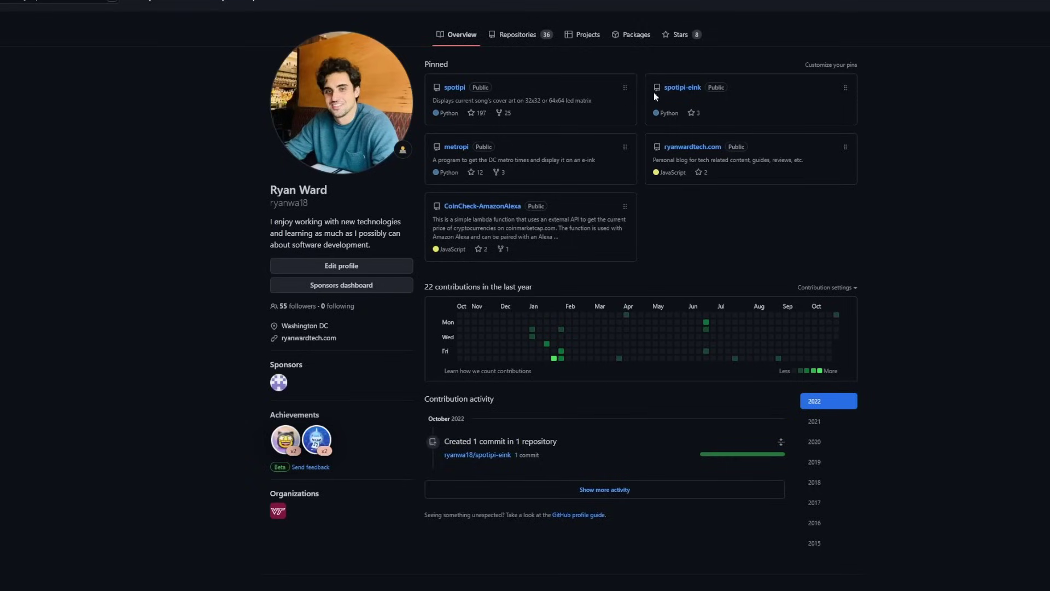
click(681, 88)
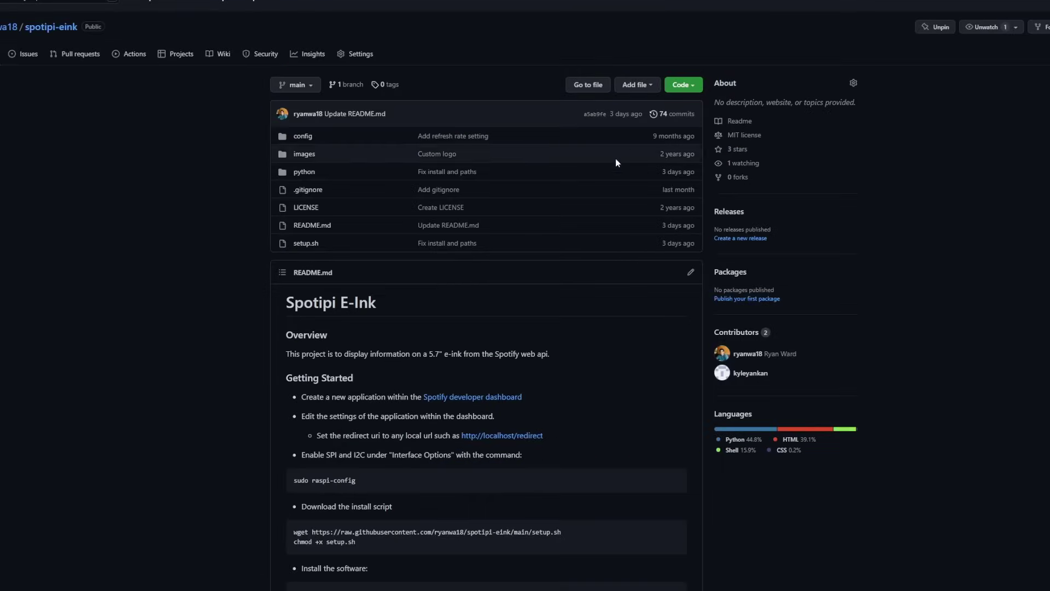
scroll(518, 222, down, 2)
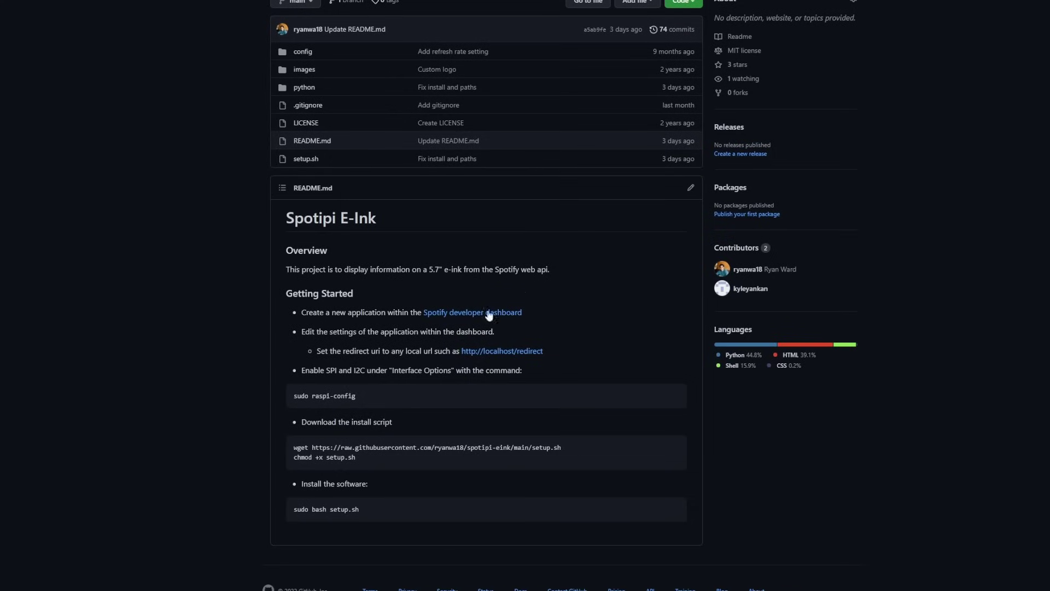
drag(562, 447, 292, 453)
right_click(298, 450)
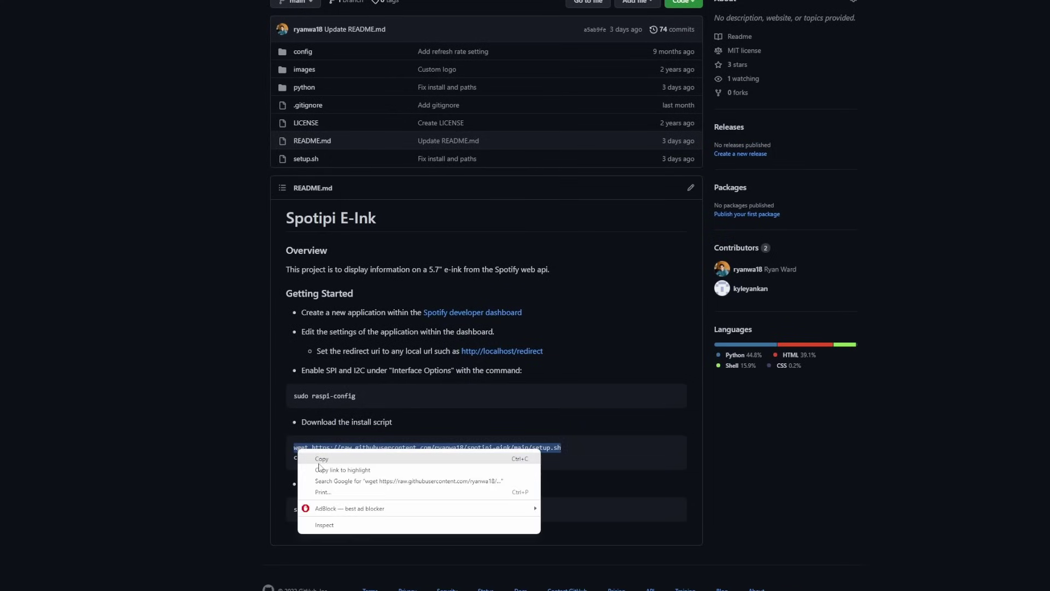
click(320, 460)
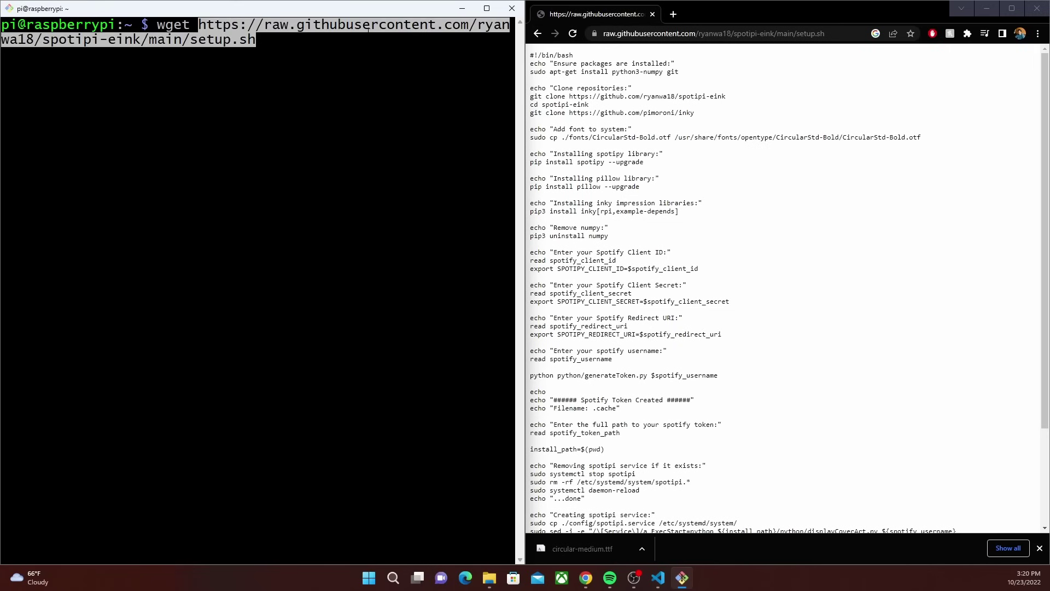
key(Return)
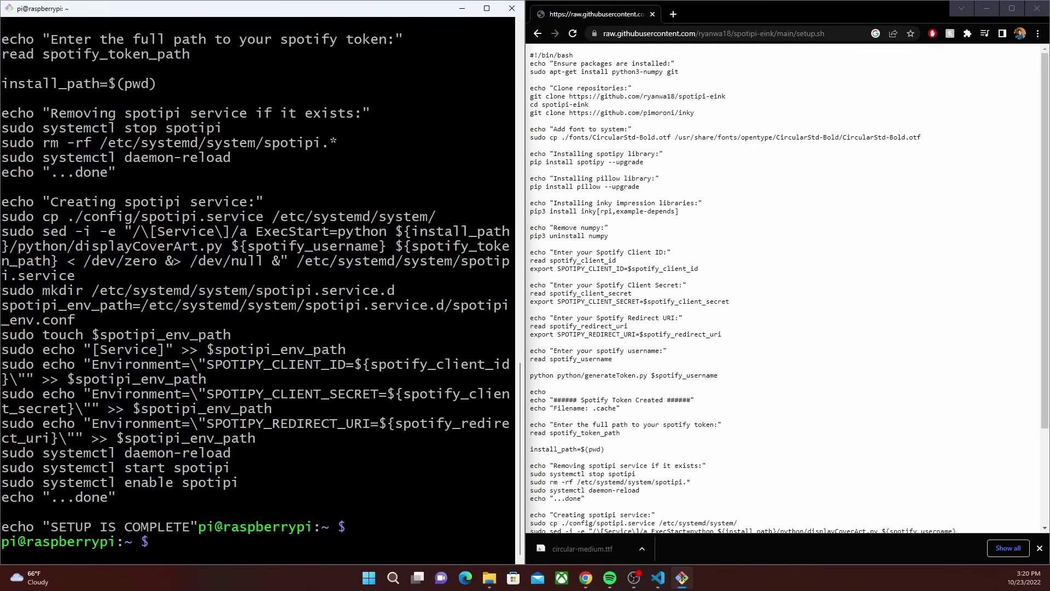
text(chmod +x setup.sh)
key(Return)
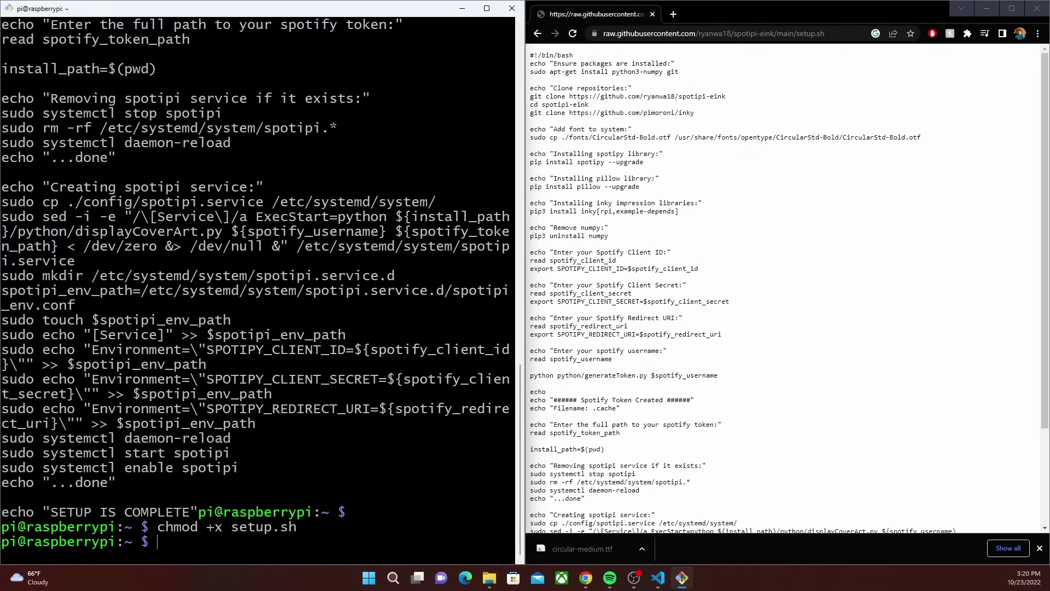
text(sudo bash setup.sh)
Run setup.sh with sudo and maximize the terminal until it asks for the Spotify Client ID.
key(Return)
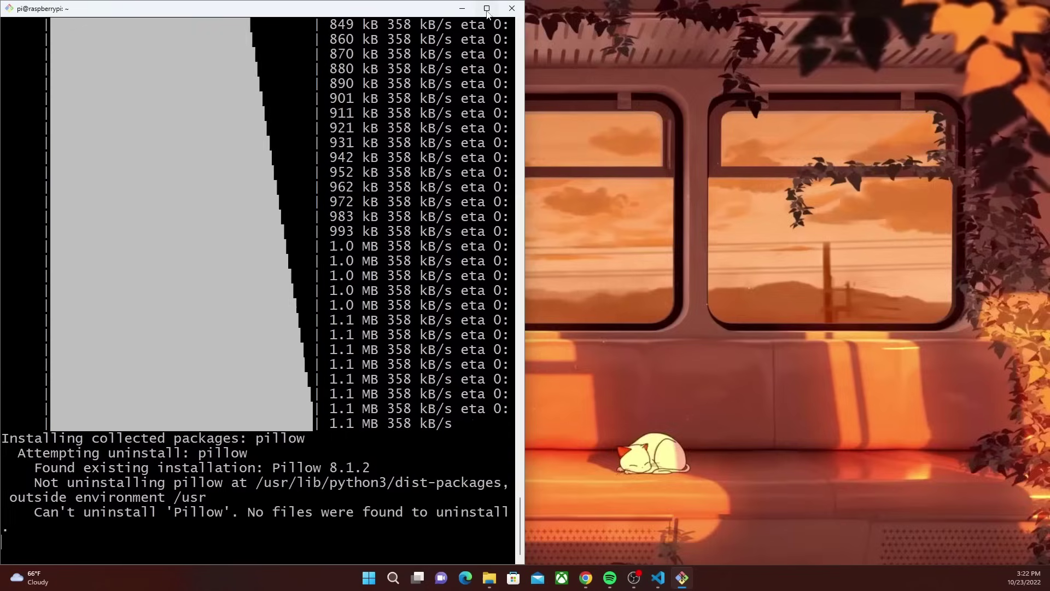
click(486, 9)
text(spotify deve)
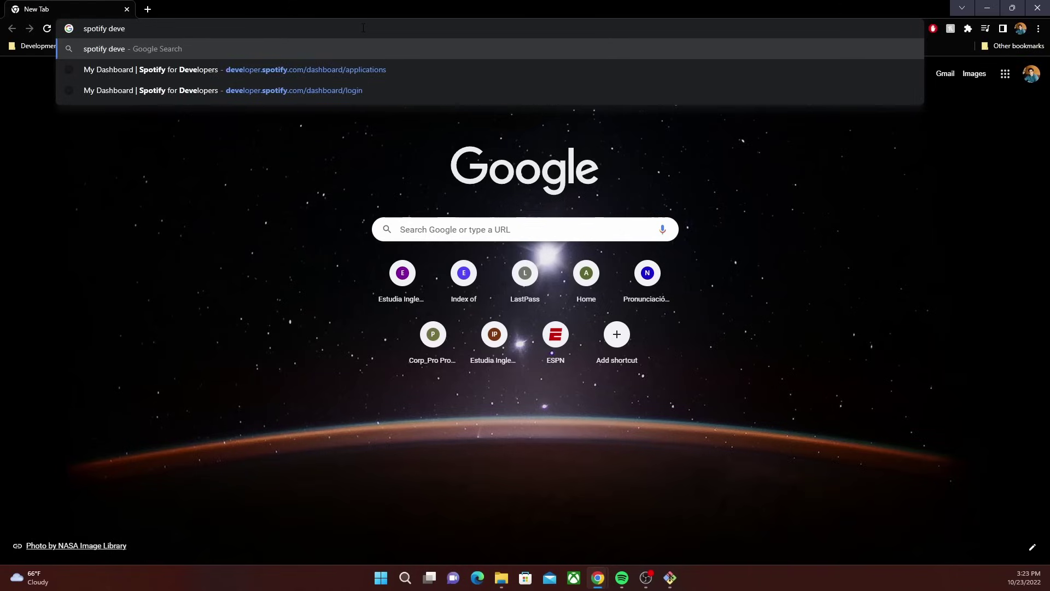
text(leop)
Log in to the Spotify for Developers dashboard.
key(BackSpace)
key(BackSpace)
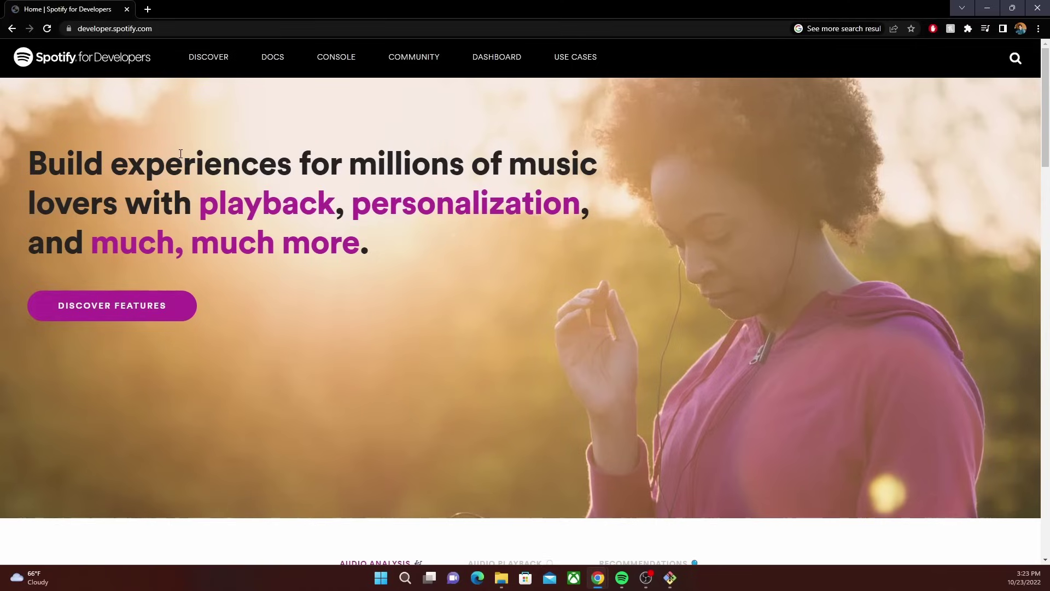
click(496, 57)
click(252, 432)
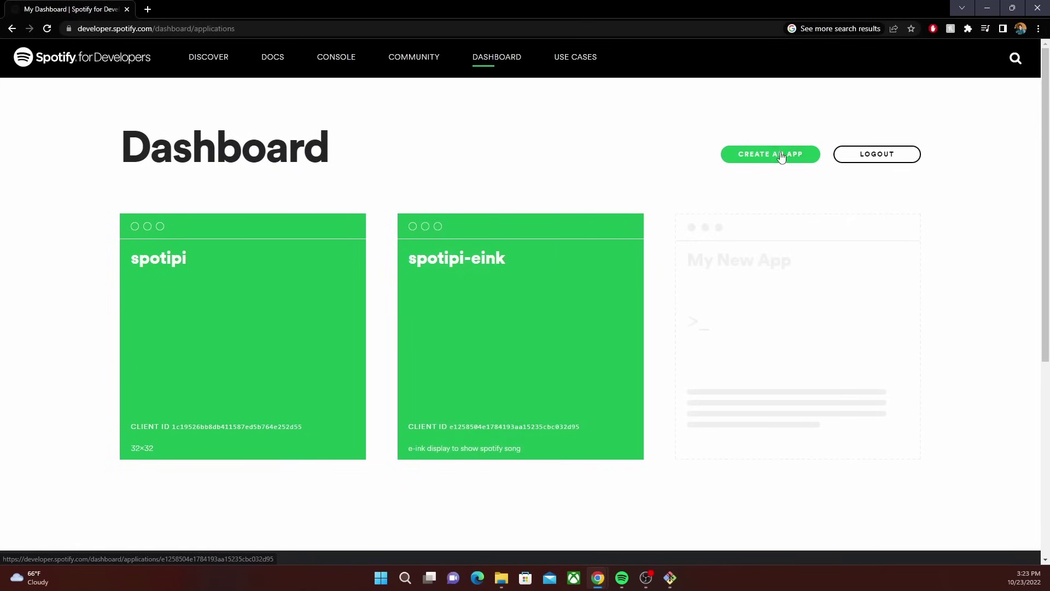
Create app spotipi-eink-yt, described as an e-ink display showing the current playing song.
click(780, 153)
click(416, 201)
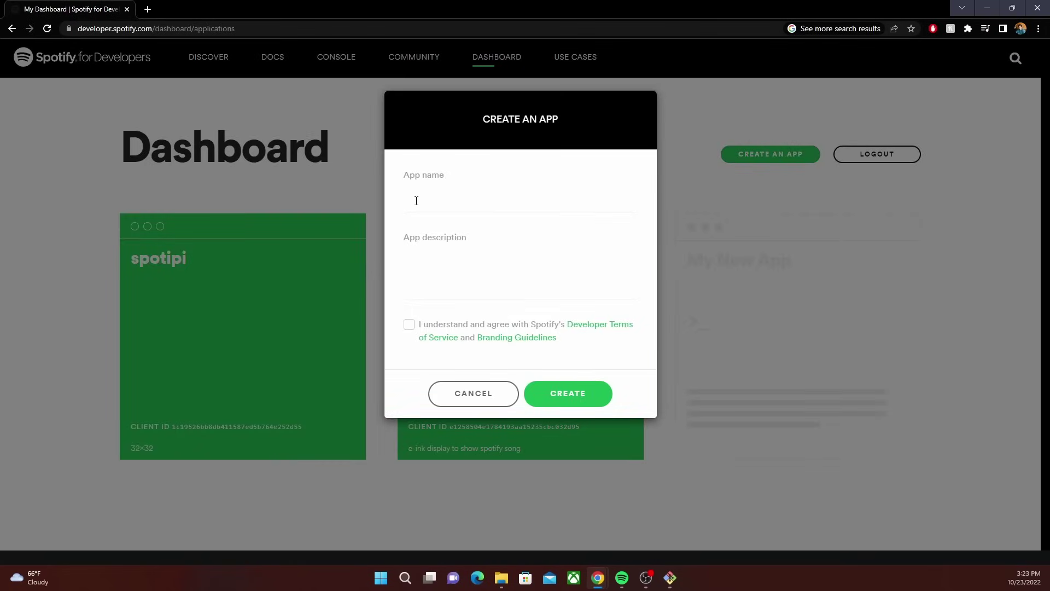
text(spotipi-)
text(eink-)
text(yt)
click(479, 280)
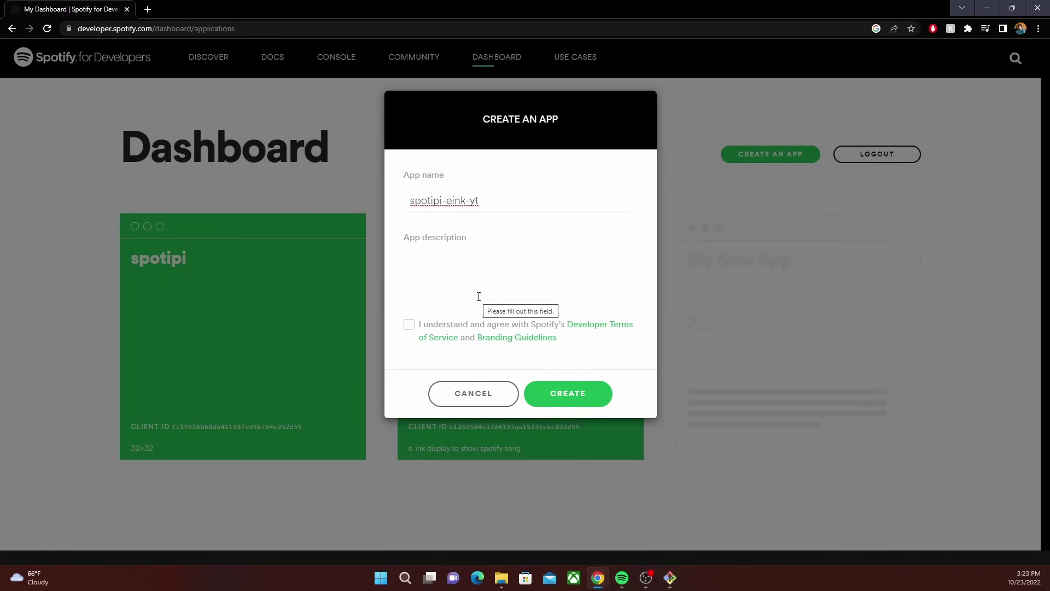
click(409, 324)
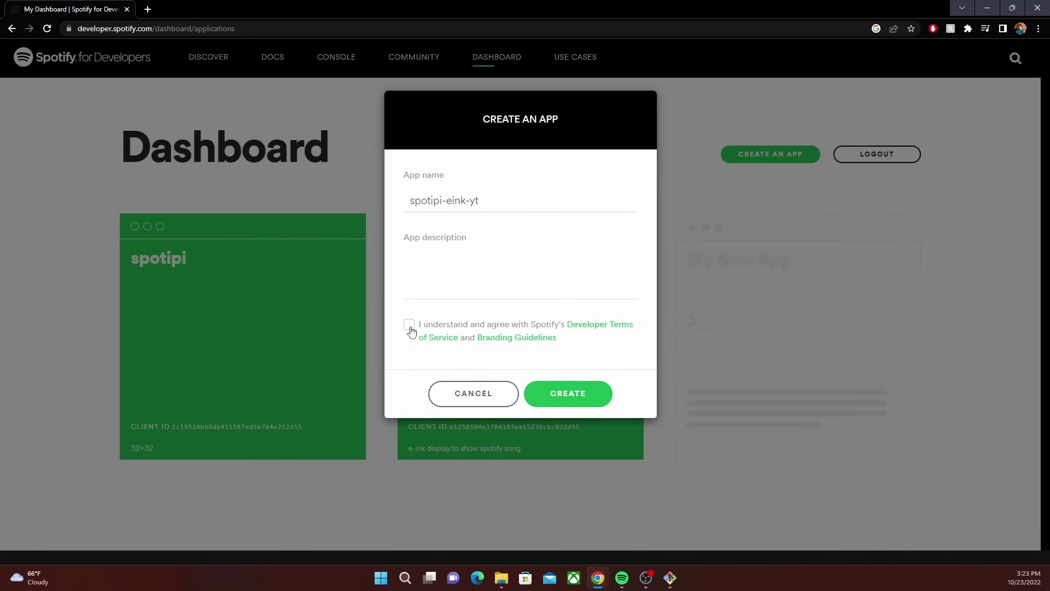
click(505, 279)
text(E-Ink)
text(display sh)
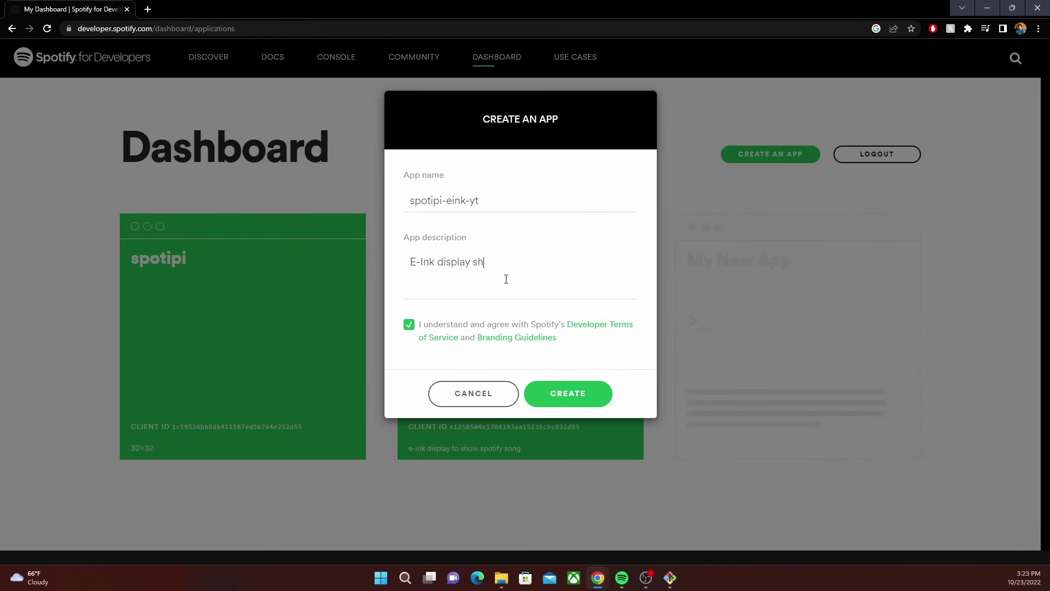
text(owingf)
text( current )
text(playing sonfg)
key(BackSpace)
key(BackSpace)
text(g)
click(568, 392)
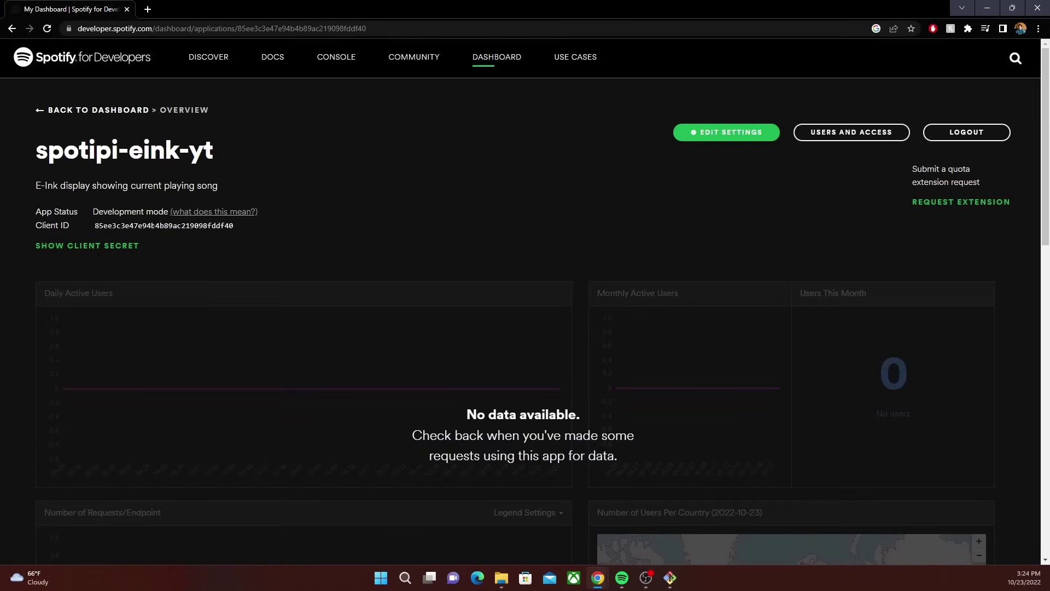
Copy the app's Client ID and submit it at the Pi script's prompt.
double_click(163, 225)
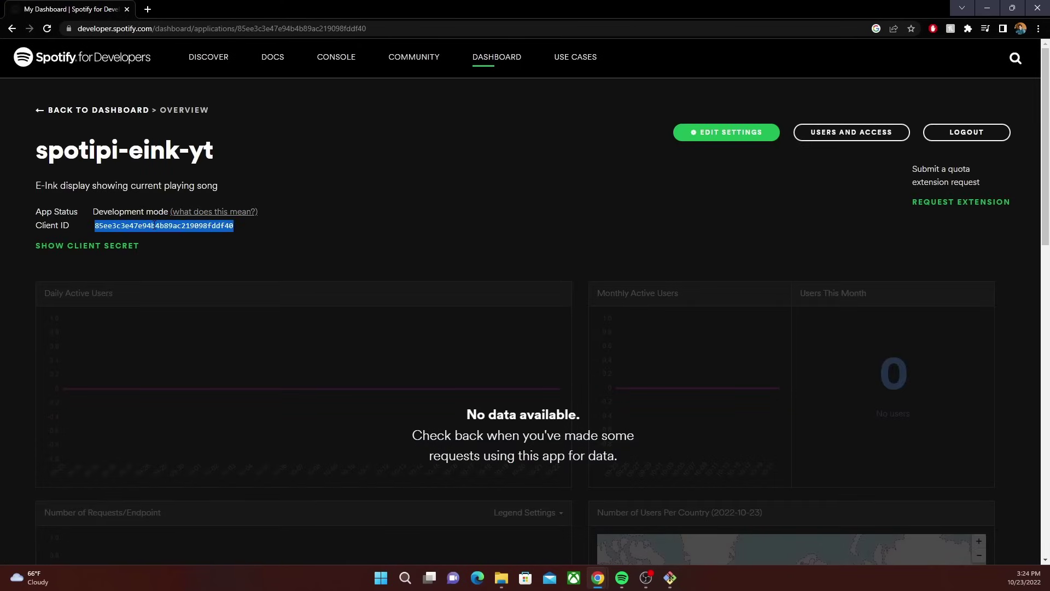
right_click(154, 221)
click(177, 234)
click(671, 578)
key(ctrl+shift+v)
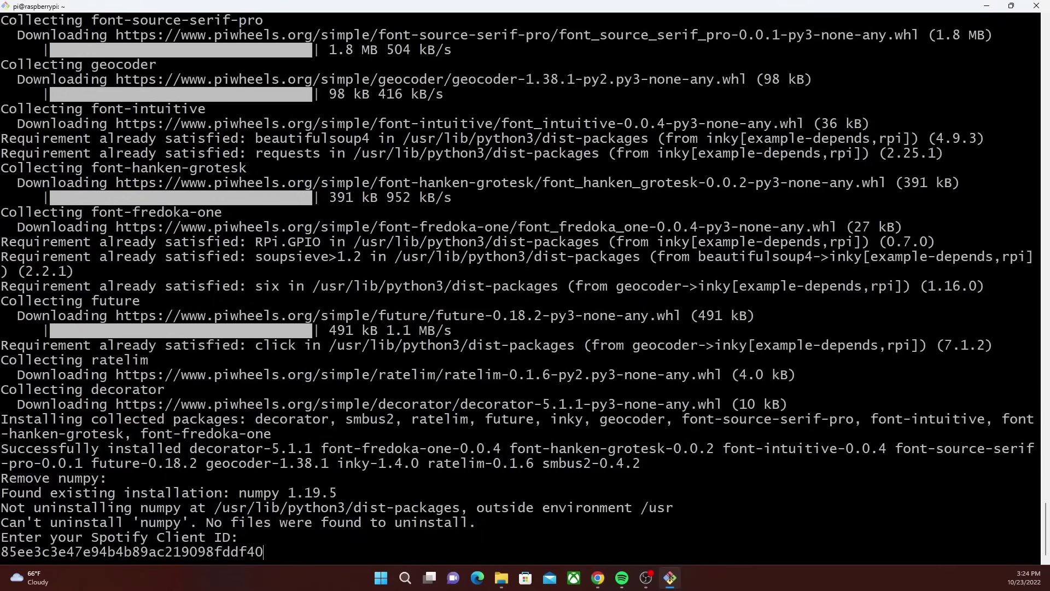
key(Return)
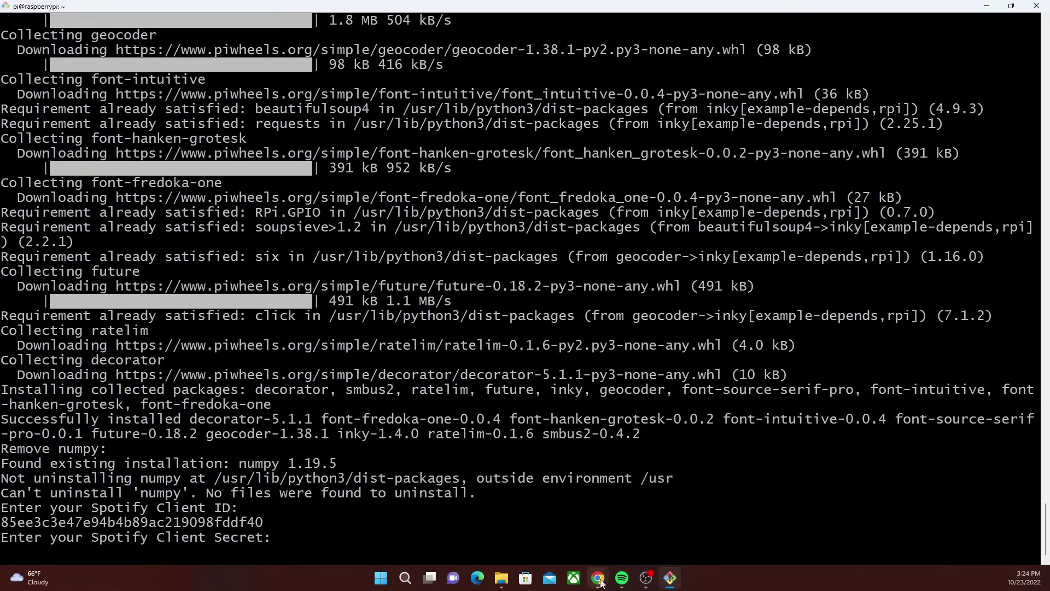
Reveal and copy the Client Secret, then submit it at the Pi script's prompt.
click(620, 525)
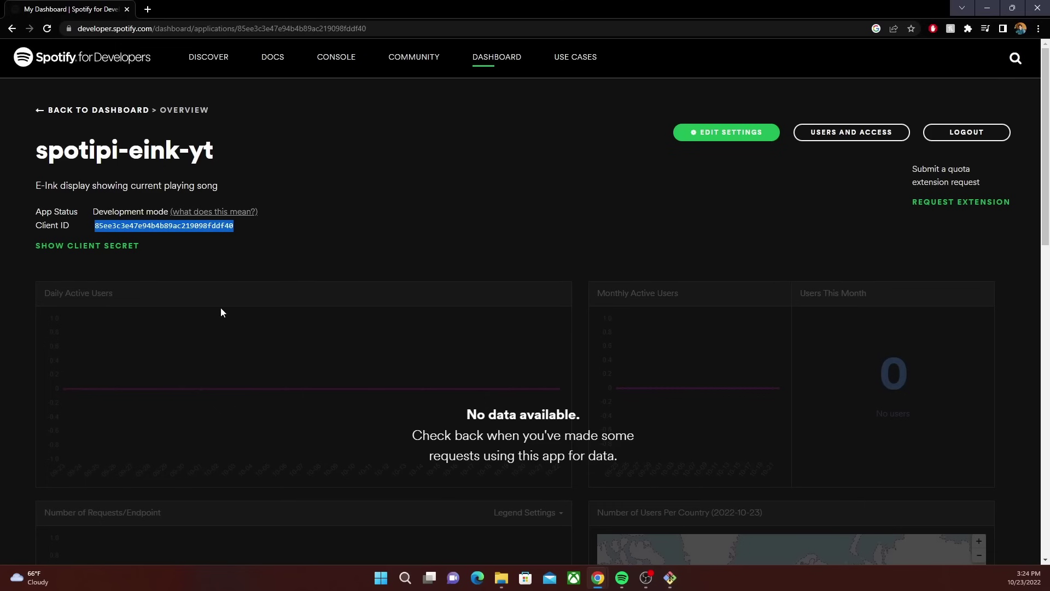
click(87, 245)
double_click(163, 246)
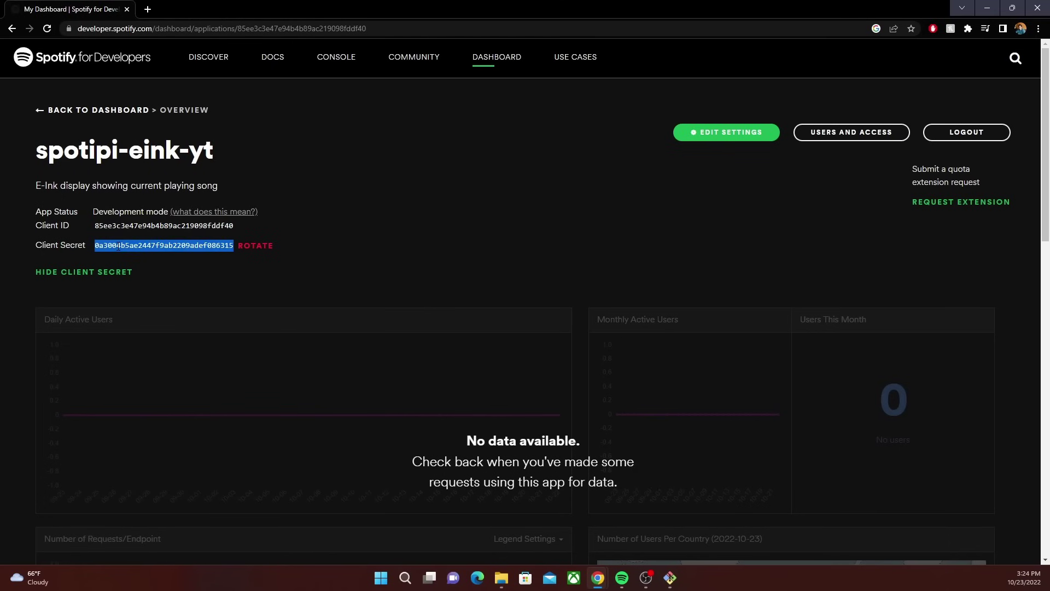
right_click(118, 245)
click(140, 263)
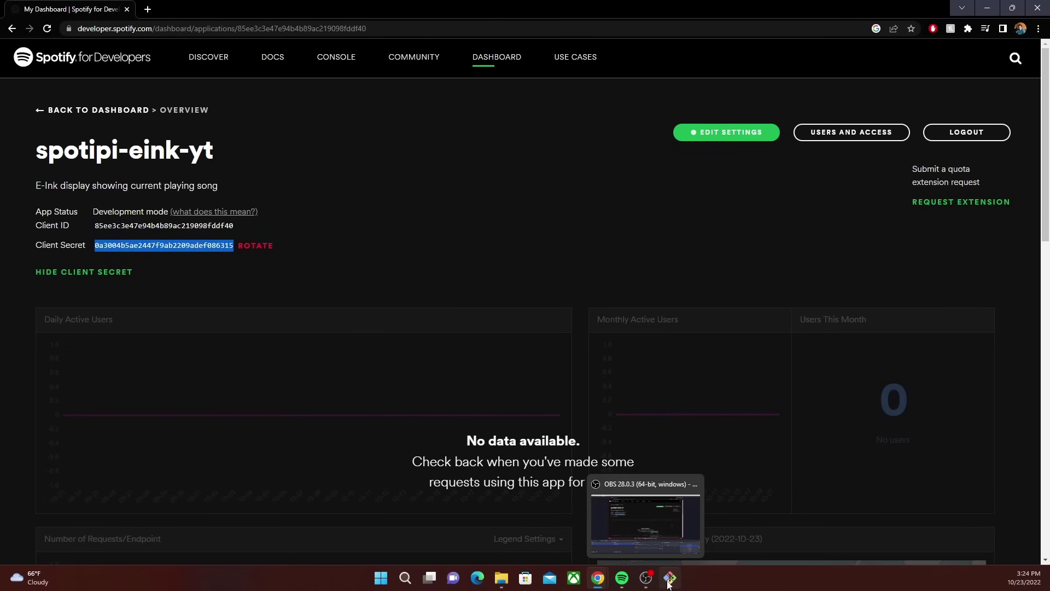
click(669, 539)
key(shift+Insert)
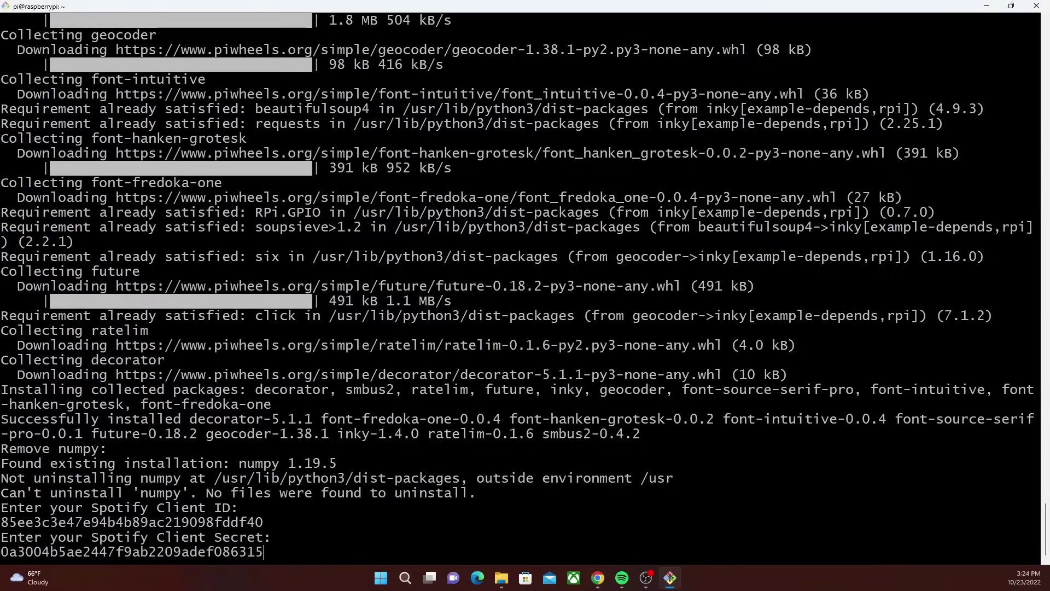
key(Return)
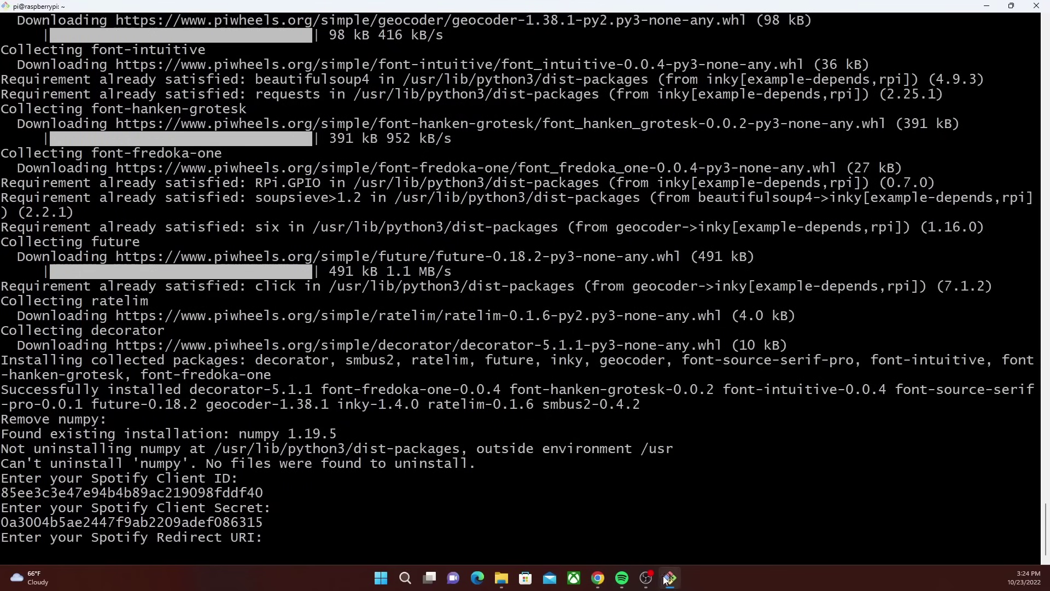
click(625, 525)
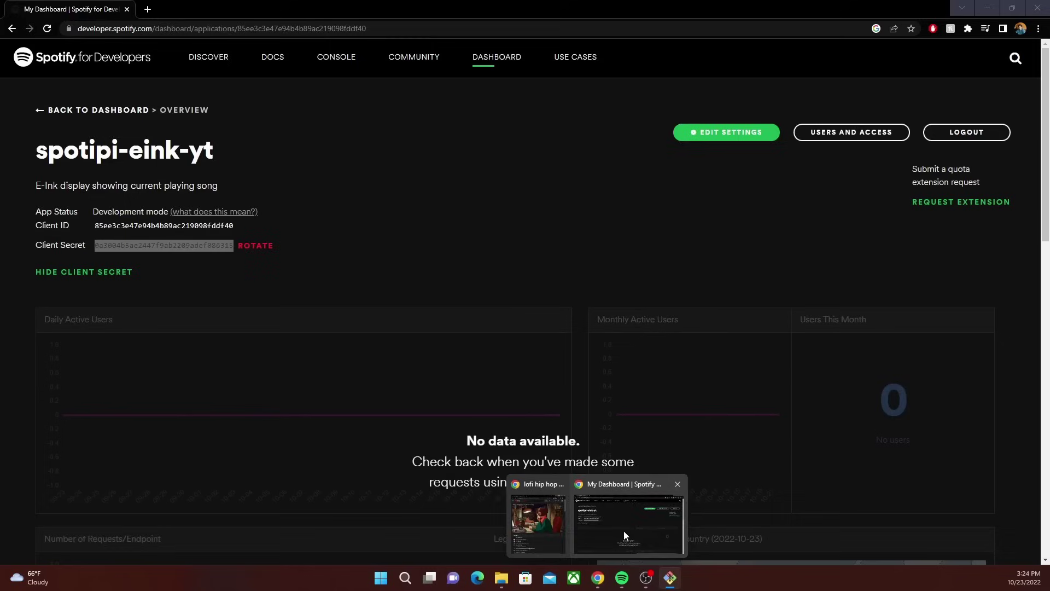
click(725, 132)
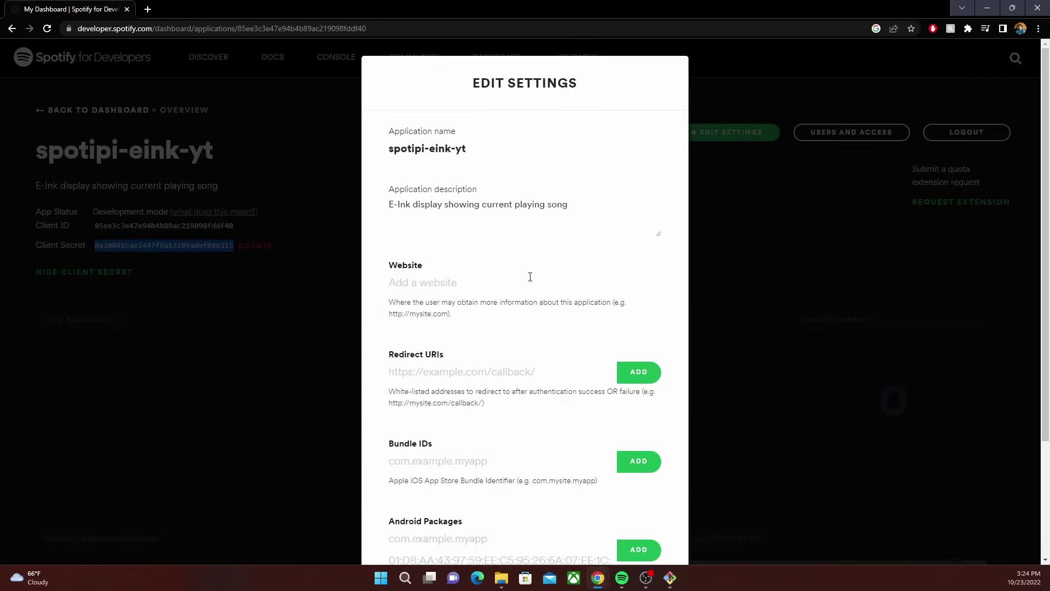
click(523, 371)
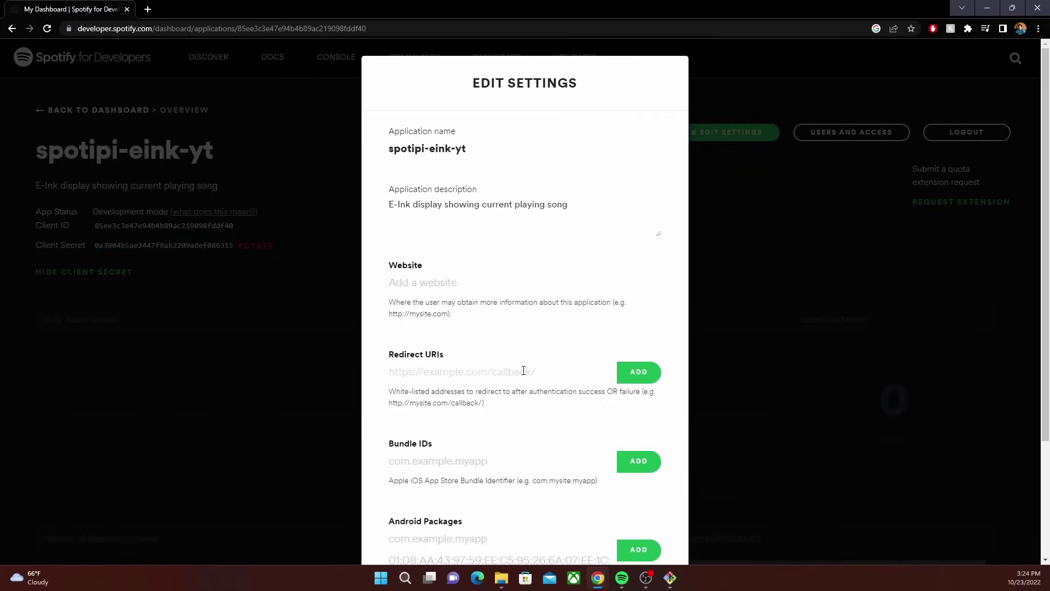
text(http:)
text(//local)
text(host/redirectr)
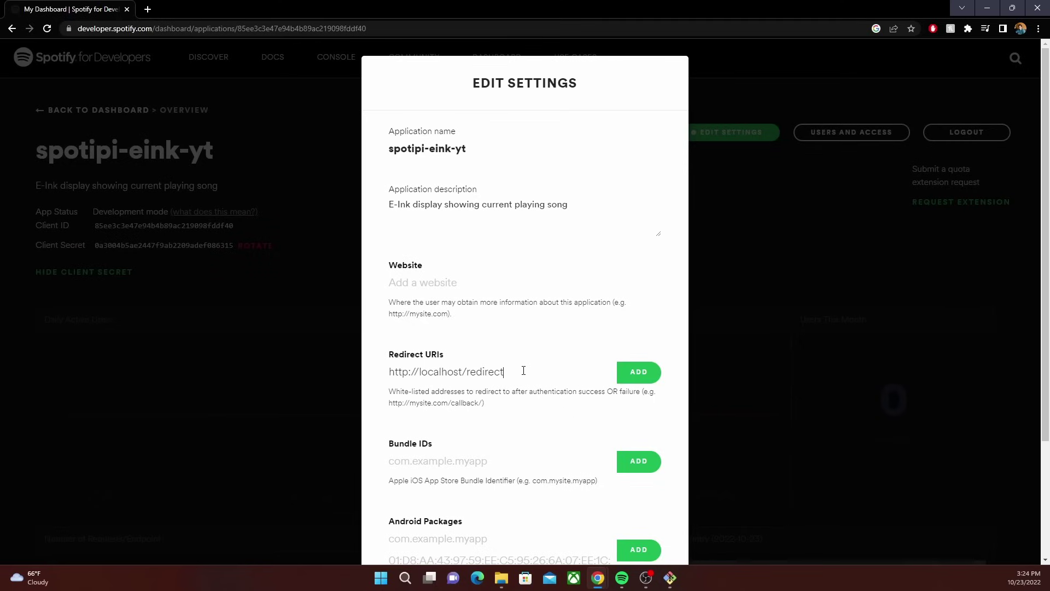
click(637, 371)
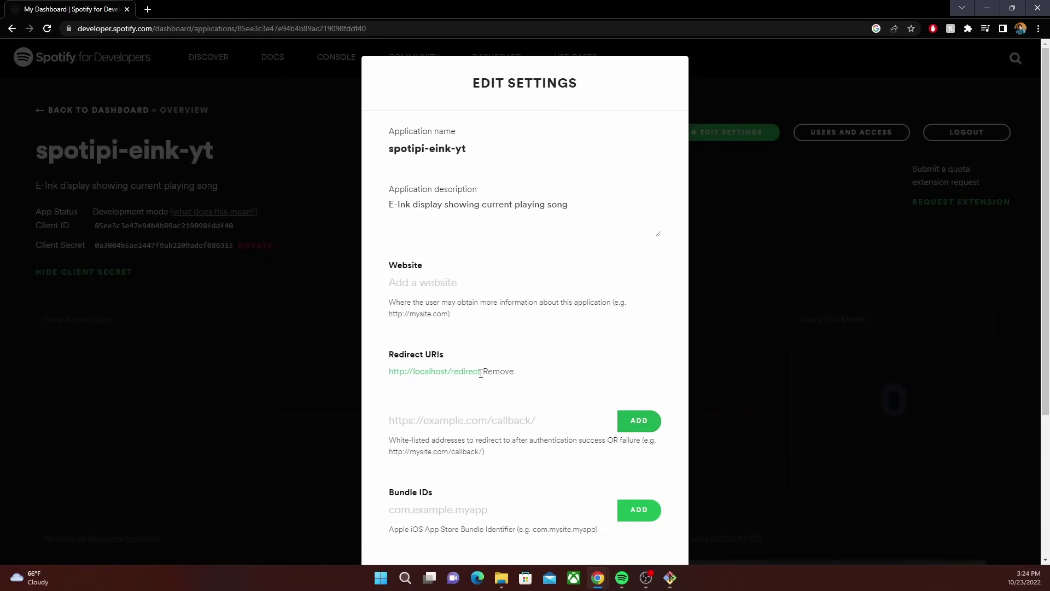
drag(482, 372, 382, 371)
right_click(396, 371)
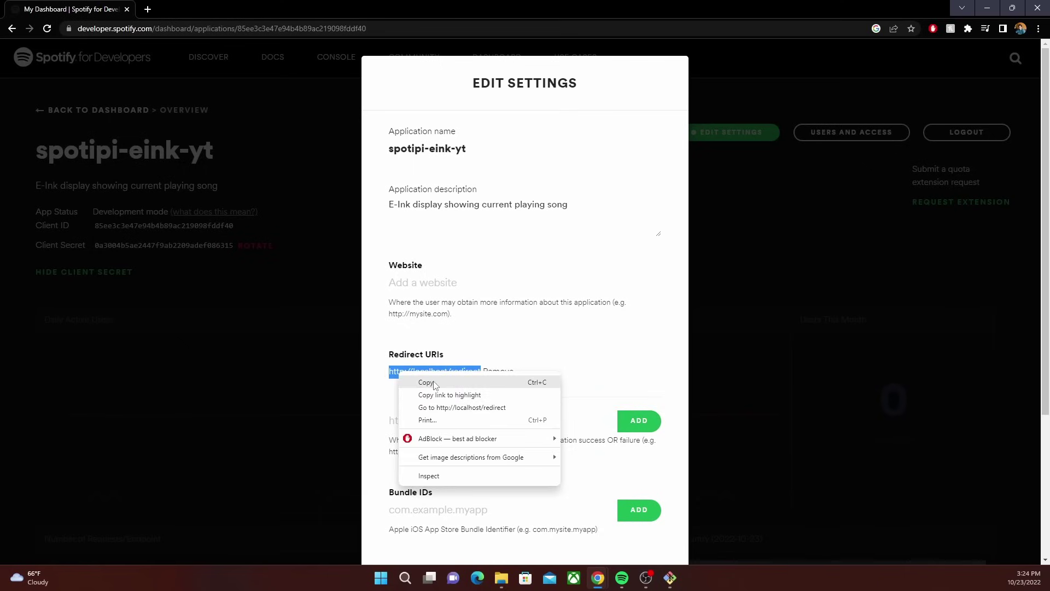
click(427, 383)
Submit the redirect URI and the Spotify username at the Pi script's prompts.
click(670, 577)
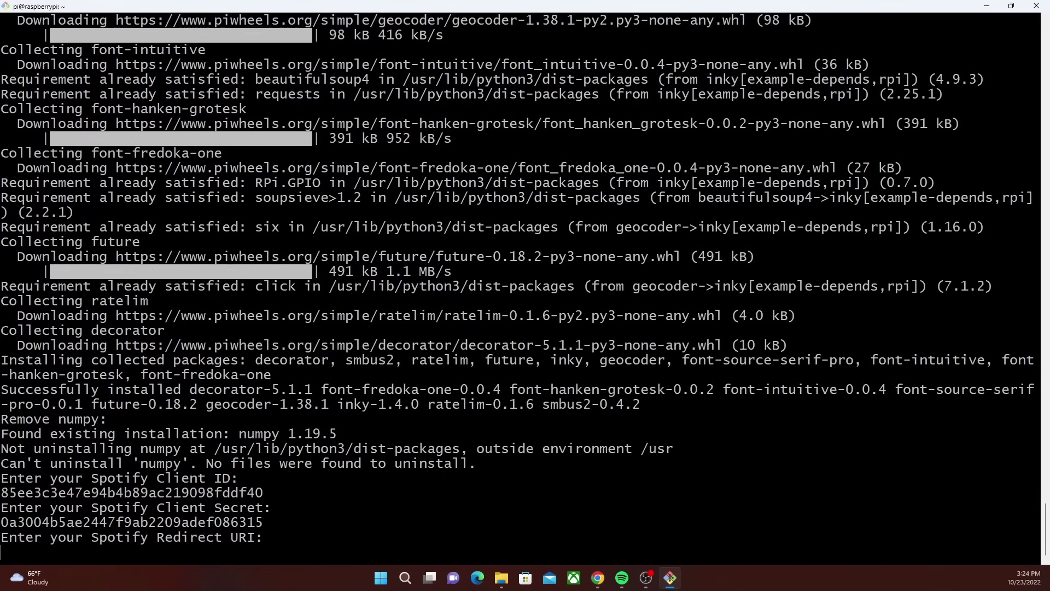
right_click(329, 410)
key(Return)
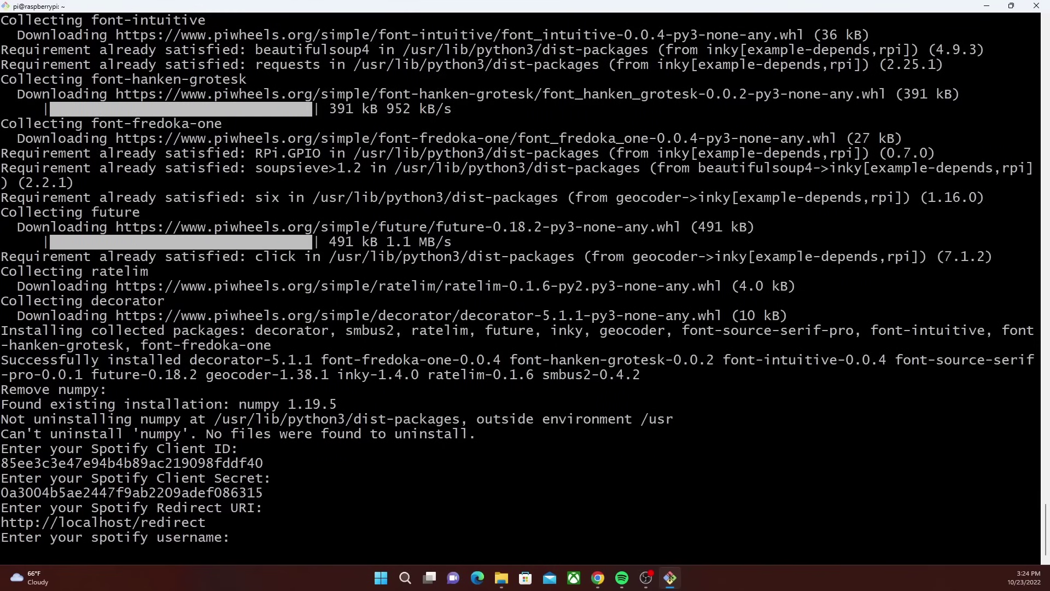
text(ryanwa18)
key(Return)
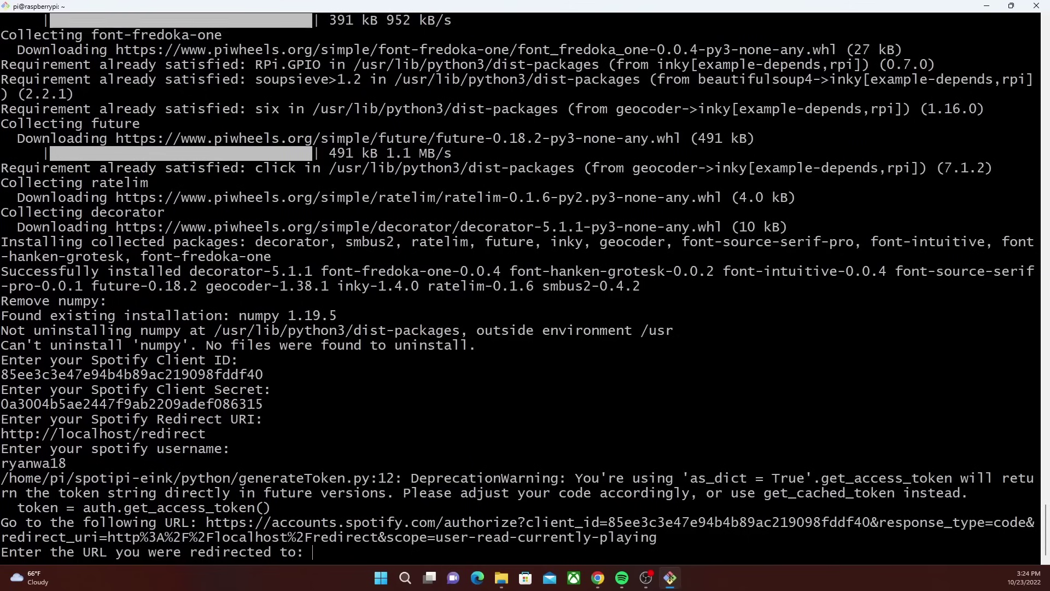
Copy the accounts.spotify.com authorization URL the script printed.
drag(1036, 537, 476, 537)
click(476, 537)
drag(656, 538, 206, 522)
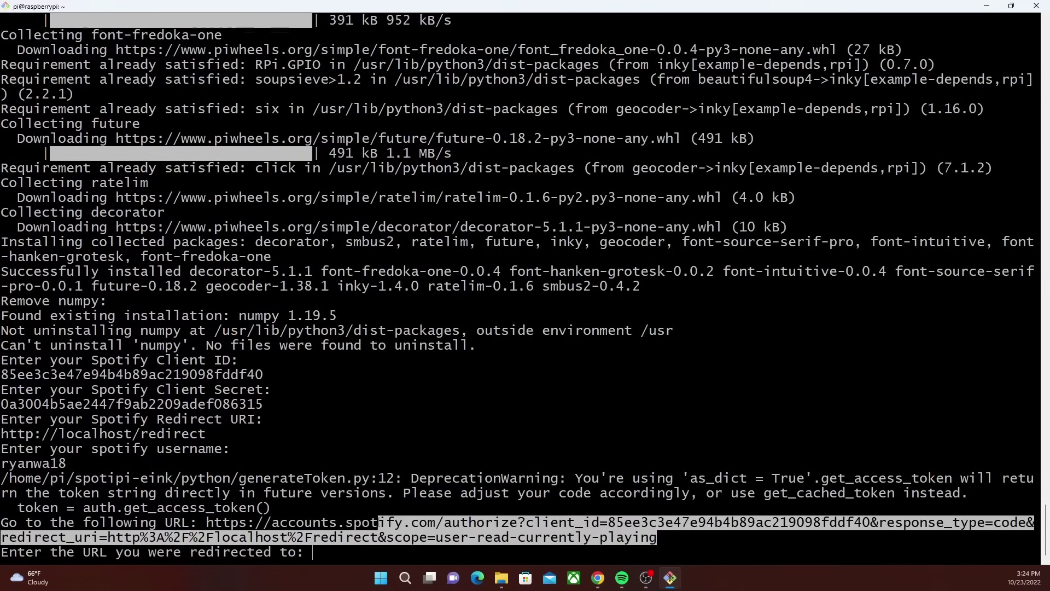
right_click(211, 526)
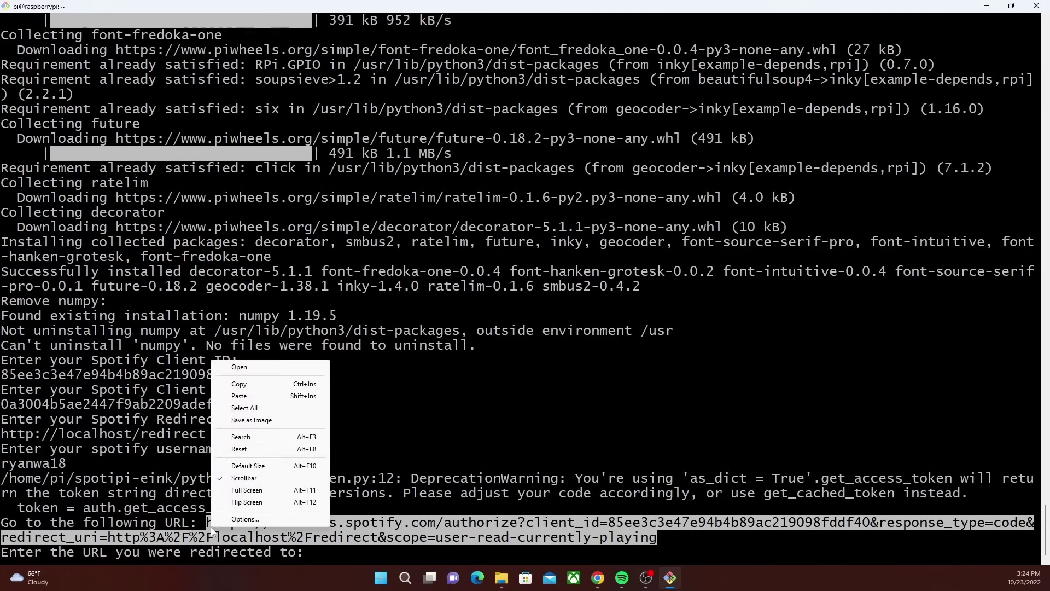
click(251, 383)
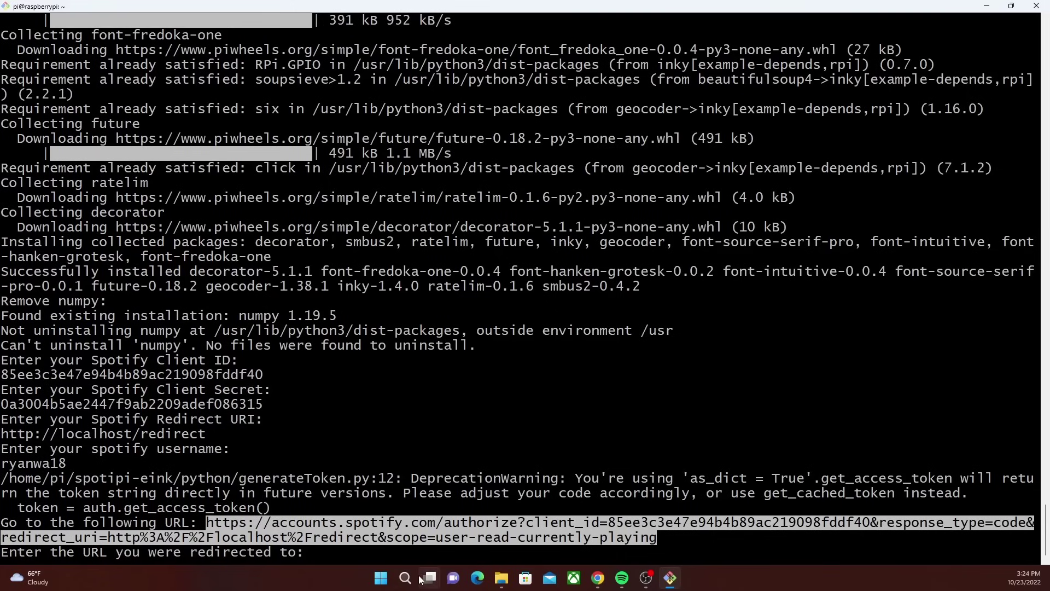
mouse_move(598, 577)
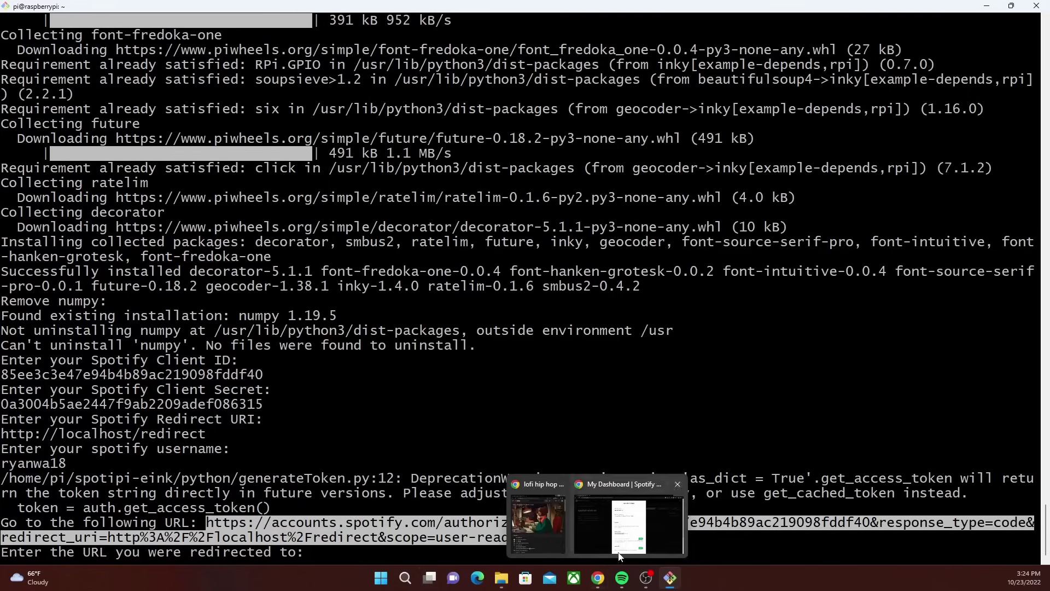
Open the authorization URL in a new Chrome tab, agree, and copy the localhost redirect address.
click(628, 517)
click(149, 9)
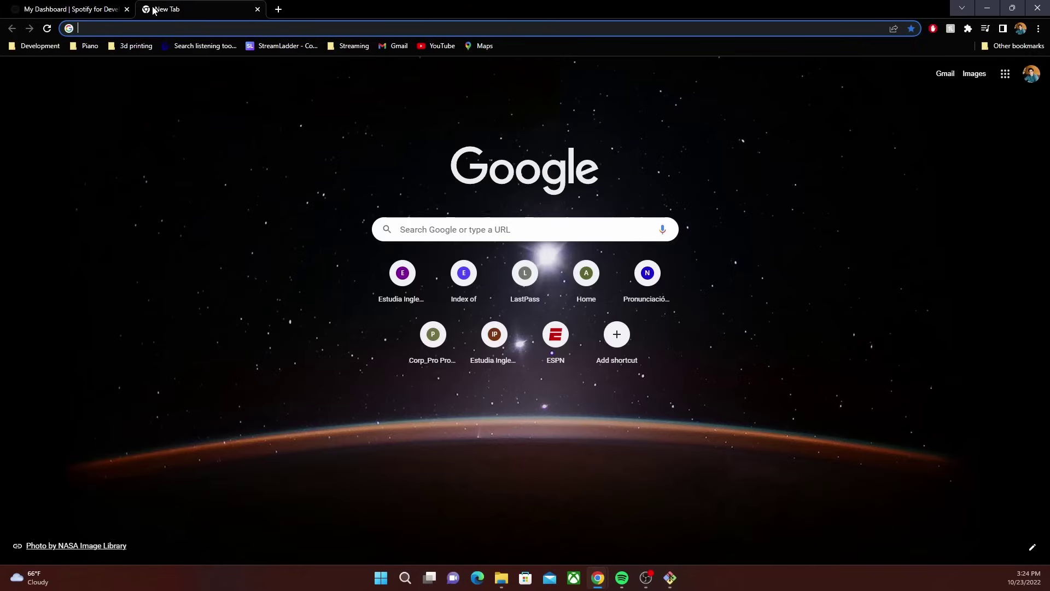
key(ctrl+v)
key(Return)
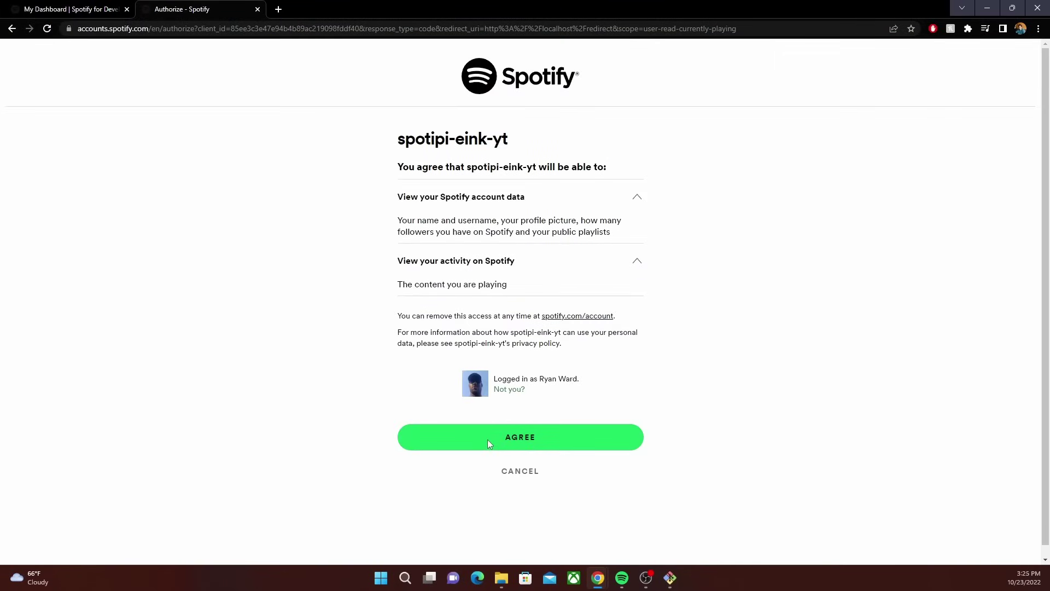
click(488, 439)
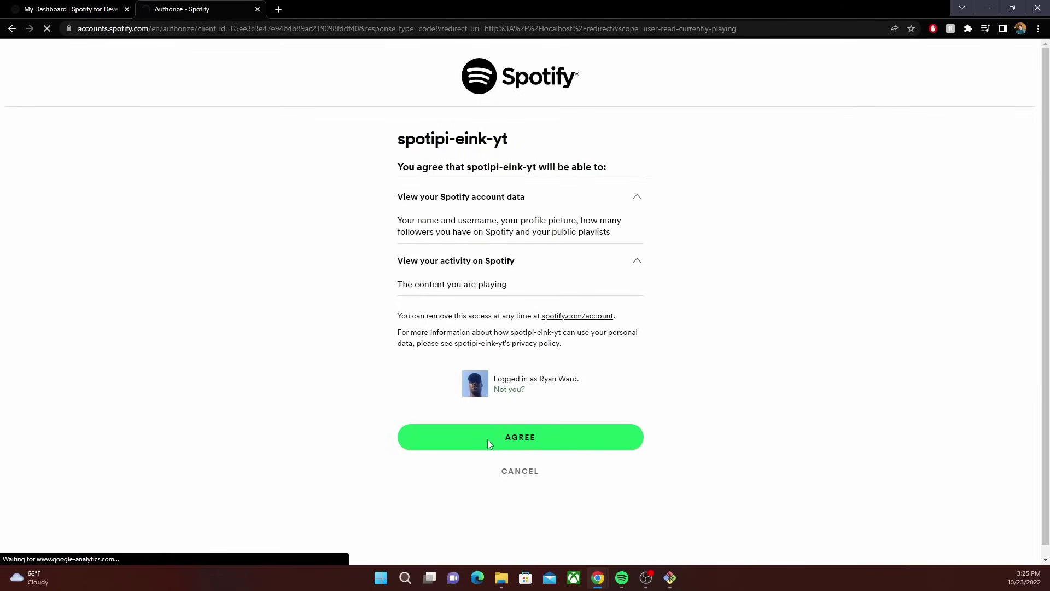
click(318, 29)
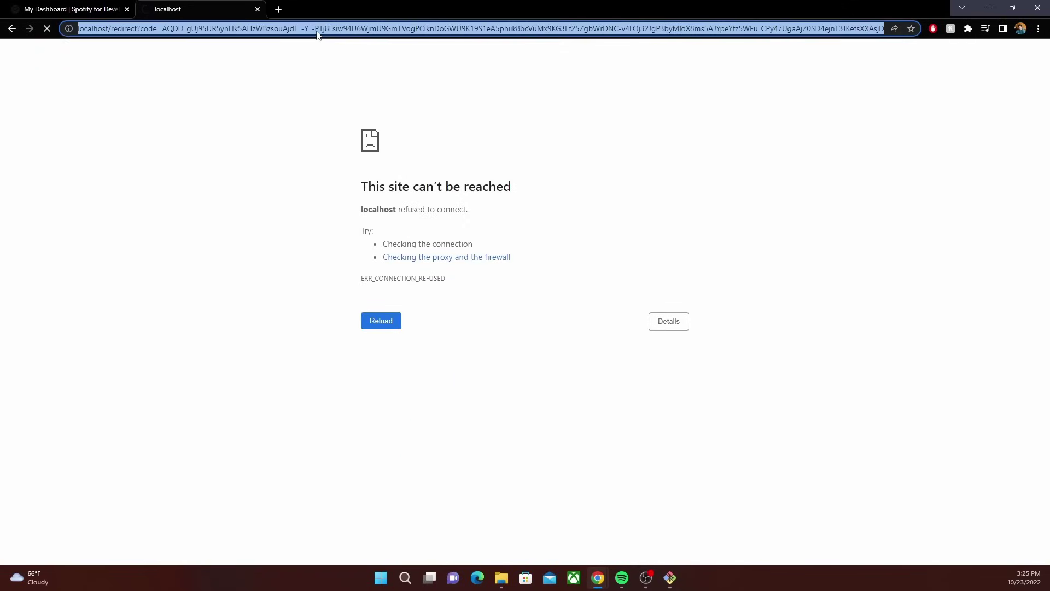
key(ctrl+c)
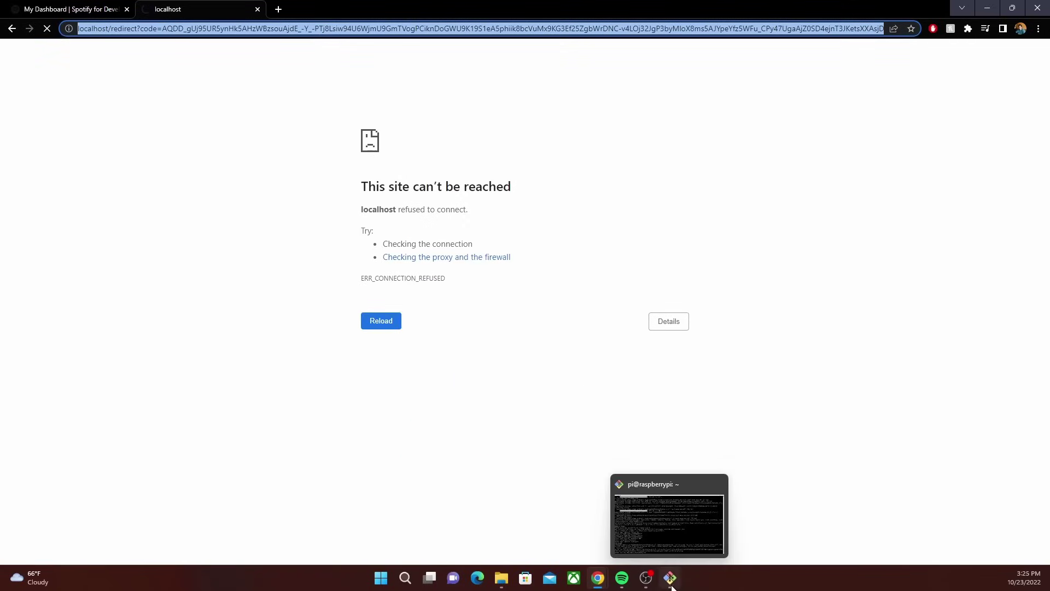
Submit the redirected URL to create the token, with /home/pi/spotipi-eink/.cache as its path.
click(670, 578)
key(ctrl+shift+v)
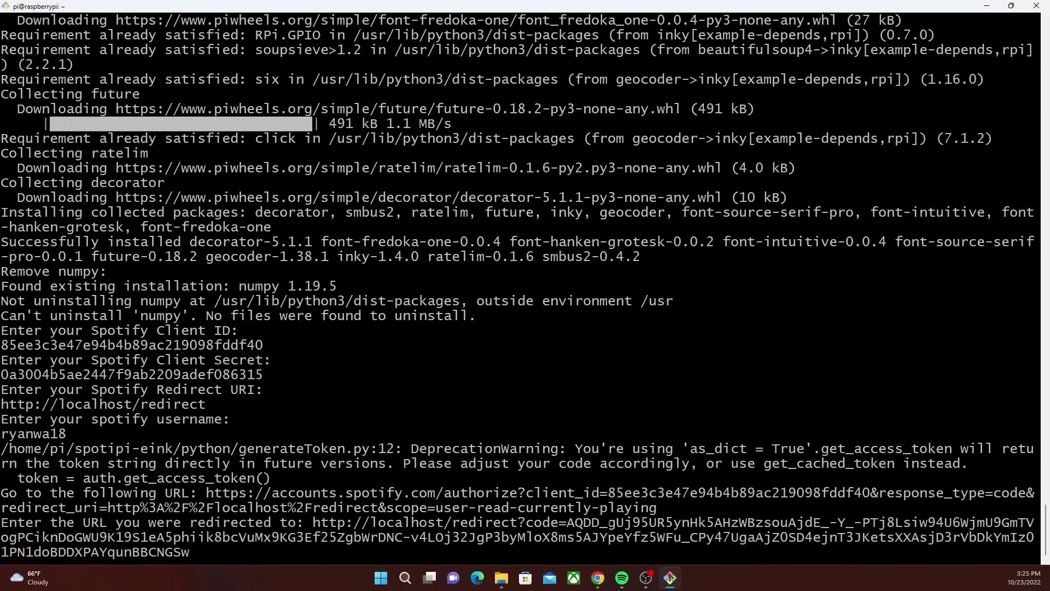
key(Return)
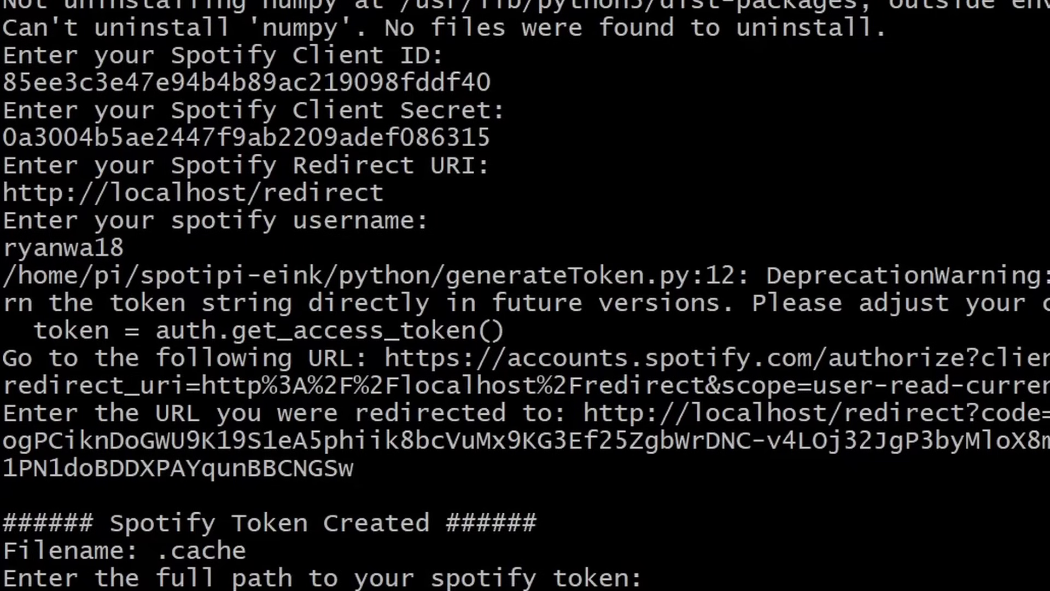
text(/home/pi/)
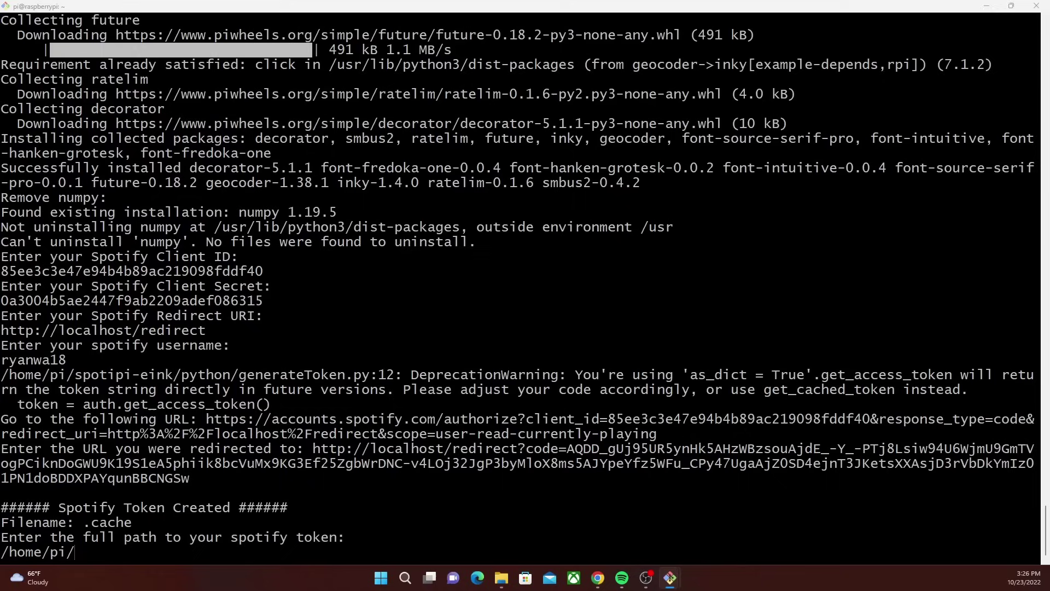
text(spotipi-eink/.cache)
key(Return)
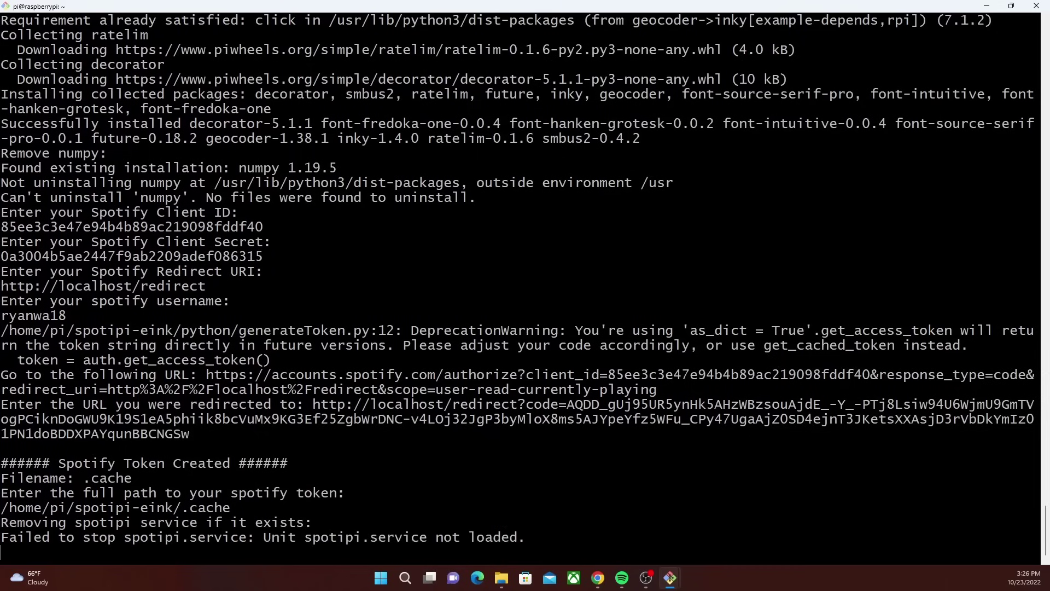